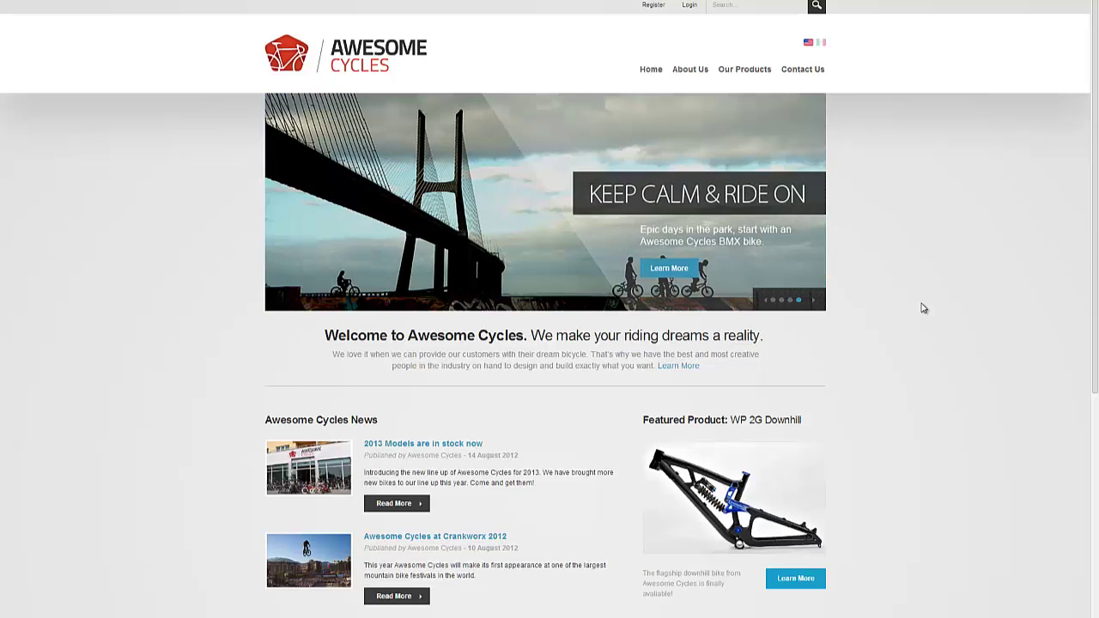
Log in to the site with the host username and the account password
left_click(689, 5)
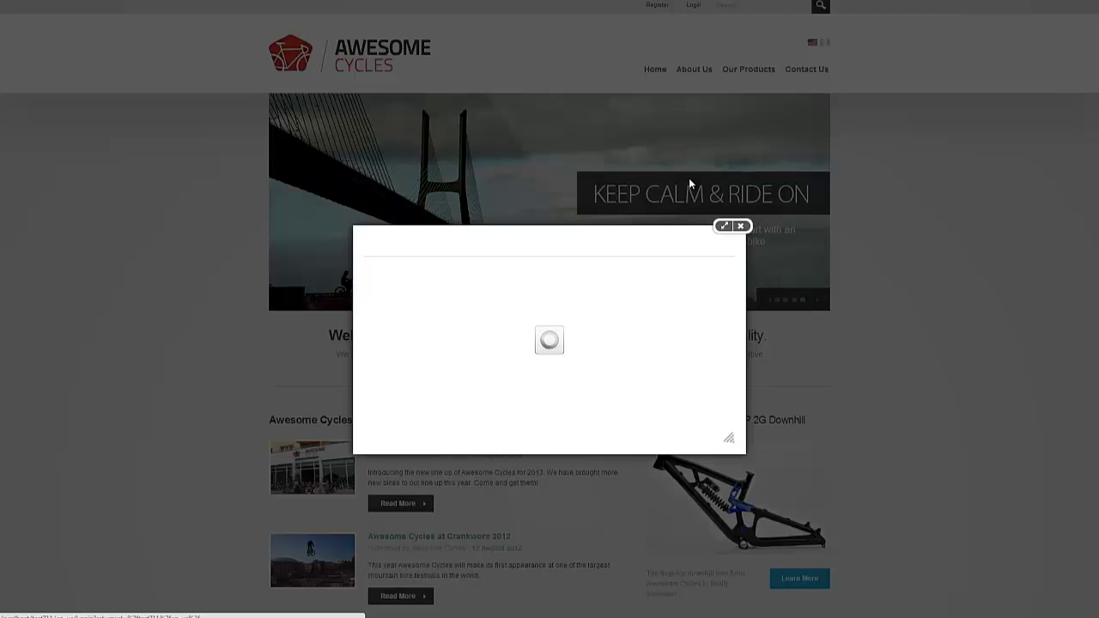
type("host")
key("Tab")
type("p")
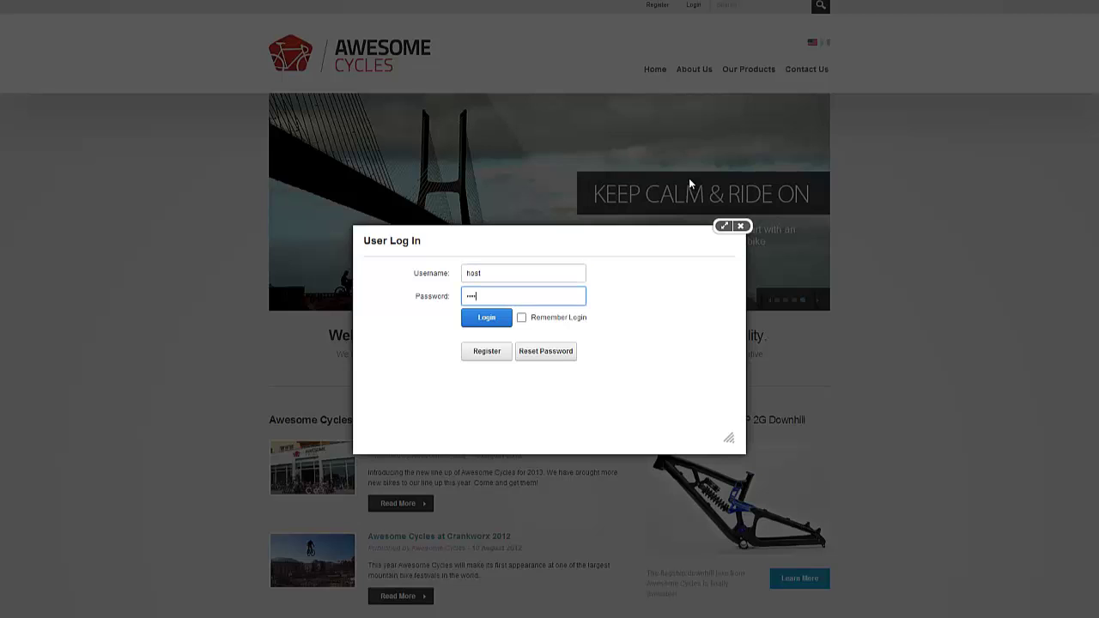
key("Return")
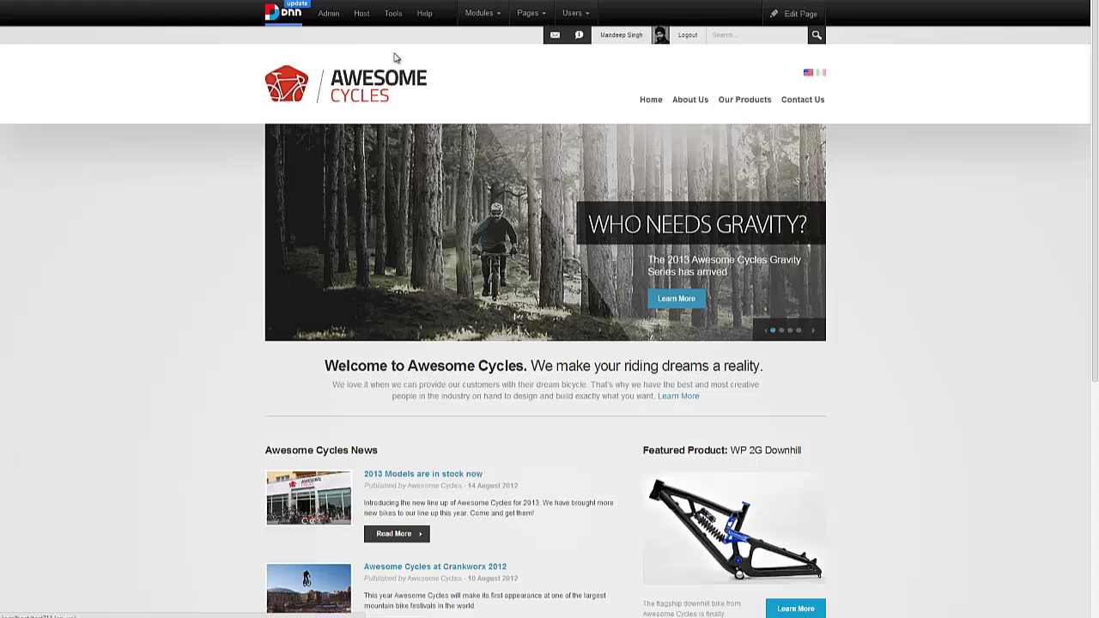
Open the host-level Extensions page and start the Install Extension Wizard
mouse_move(368, 23)
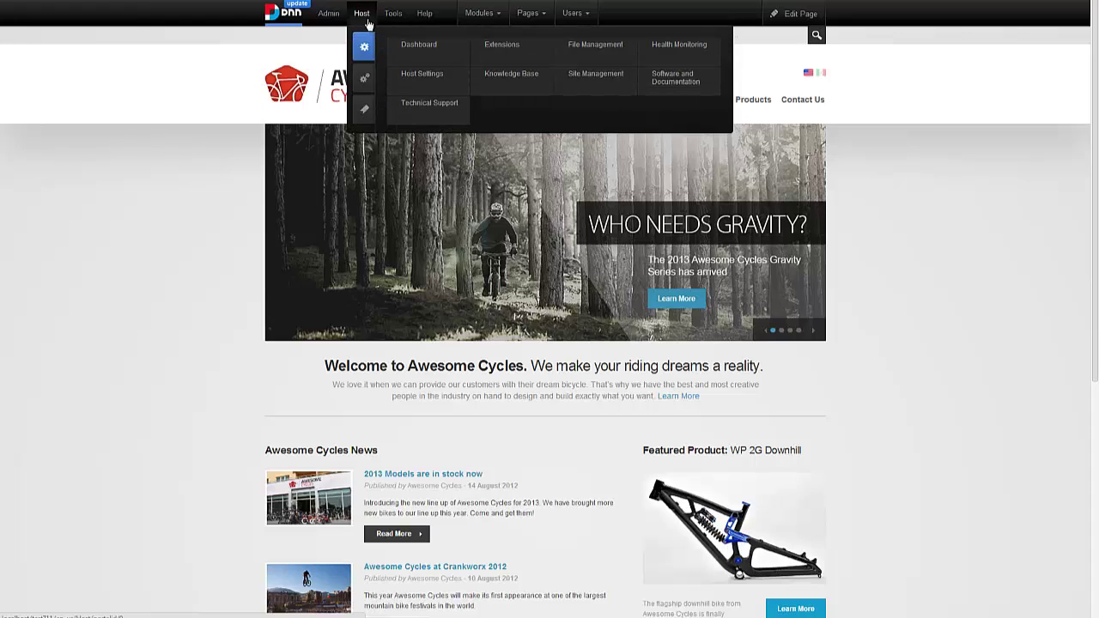
left_click(488, 48)
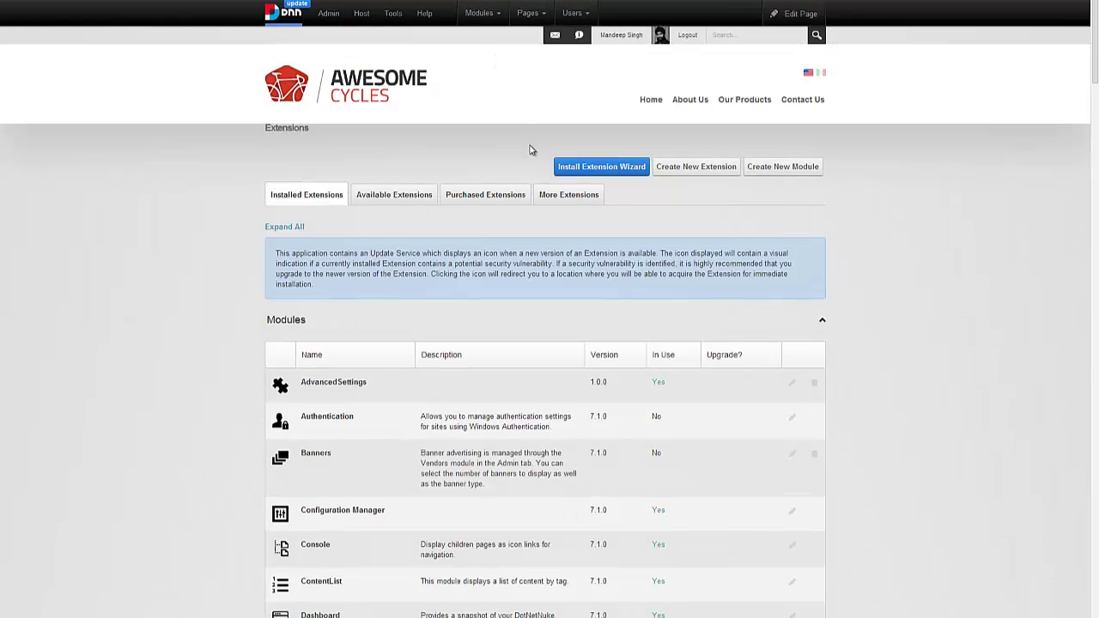
left_click(622, 163)
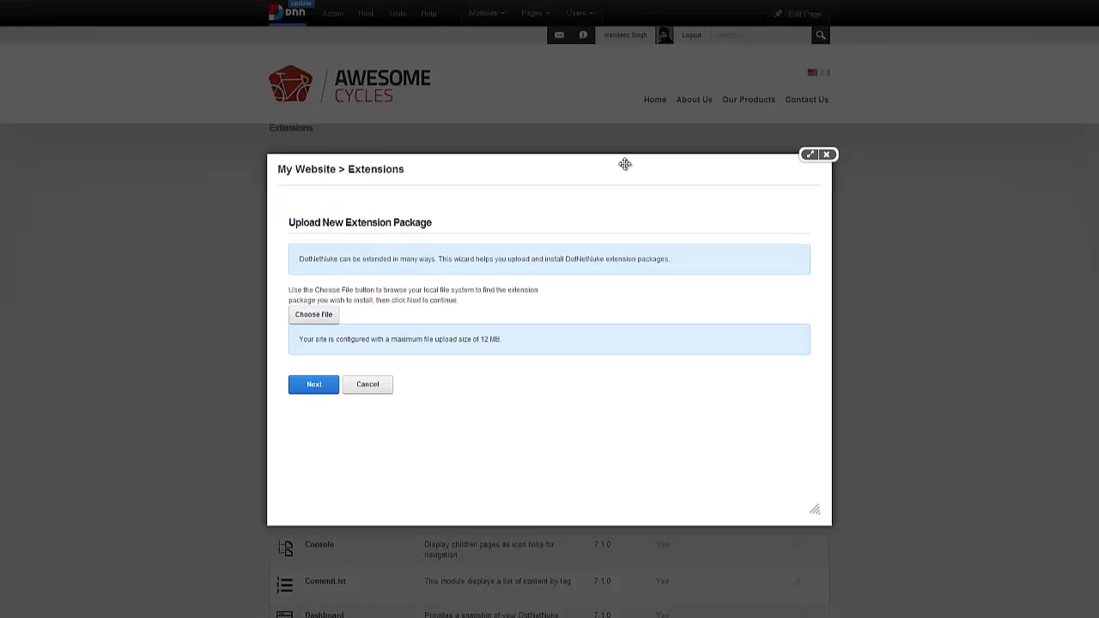
Browse for the extension package and extract Porto - Extract Me.zip into its current folder
left_click(315, 315)
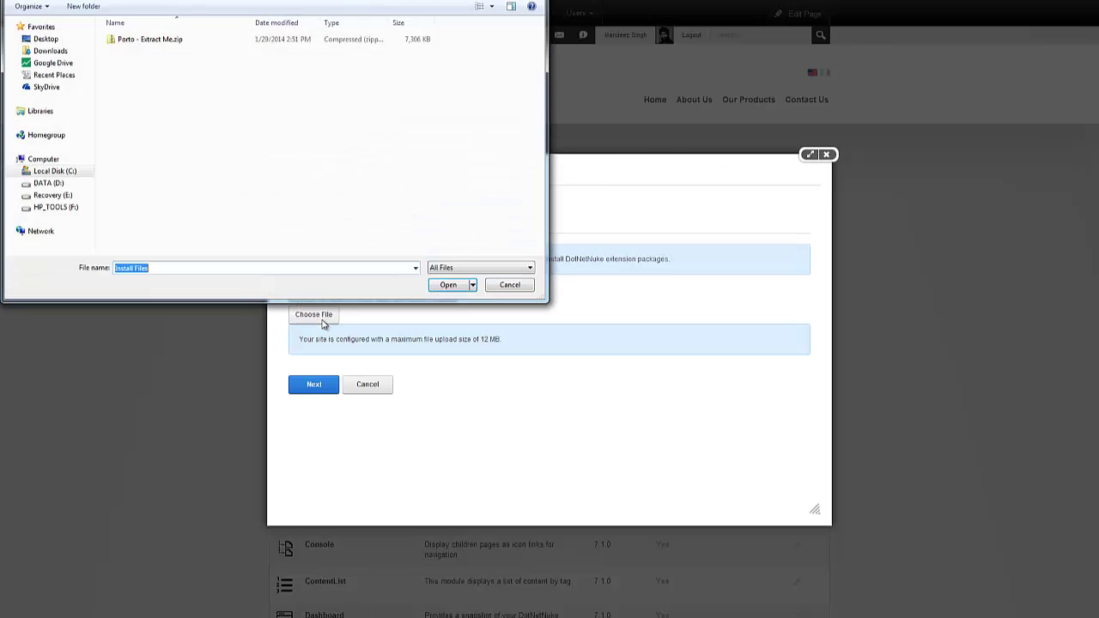
right_click(174, 45)
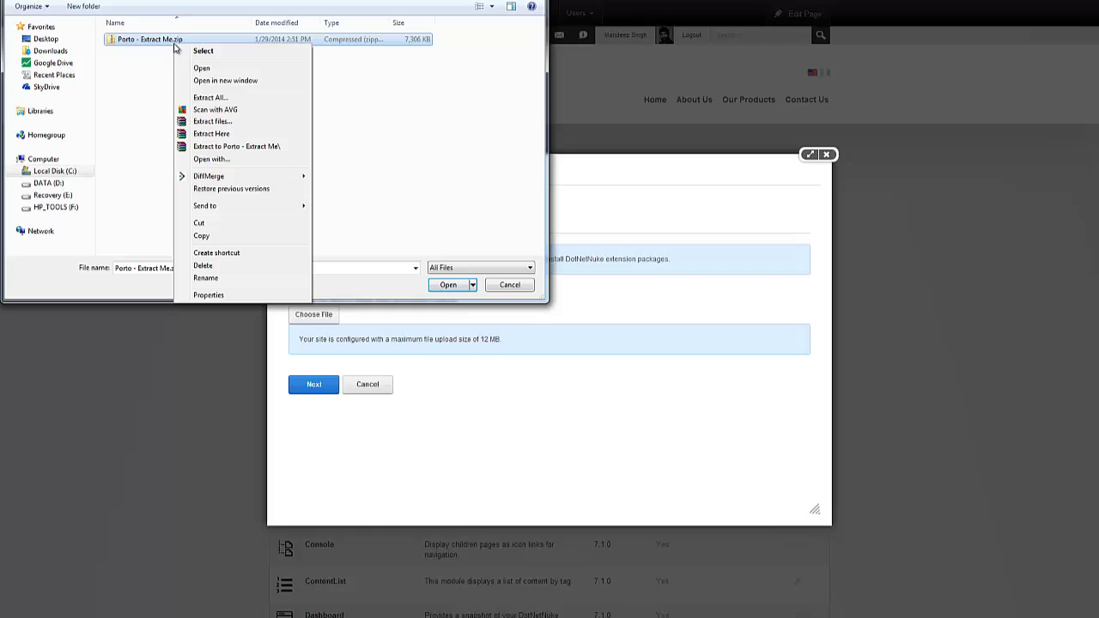
left_click(236, 137)
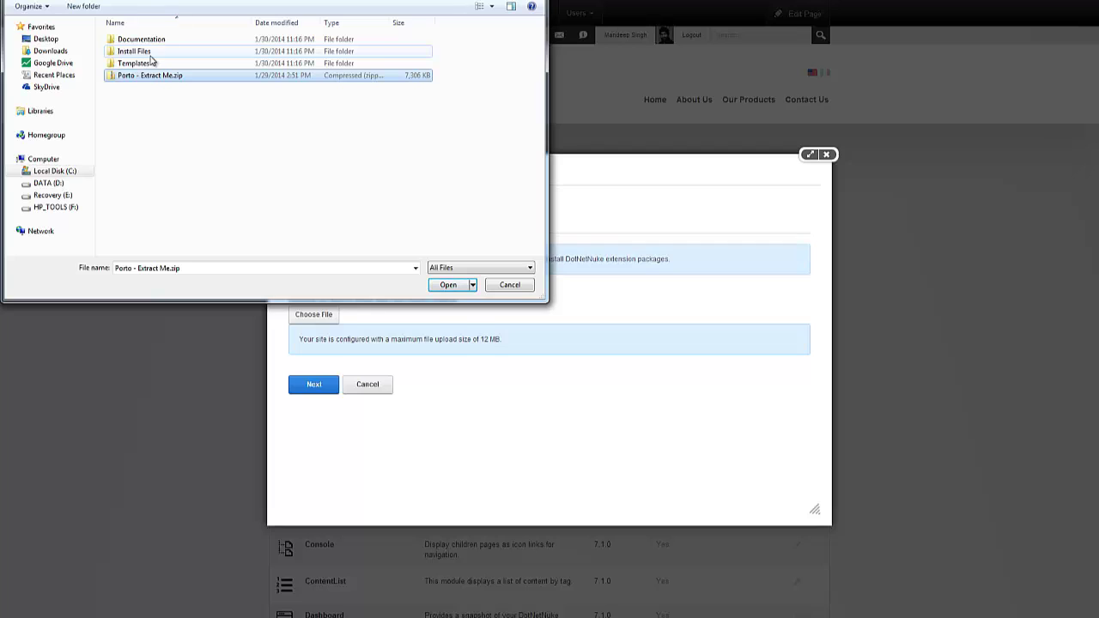
Choose Porto_1.0.0_DNN62_DNN7_Install.zip from the Install Files folder as the extension package to upload
double_click(151, 54)
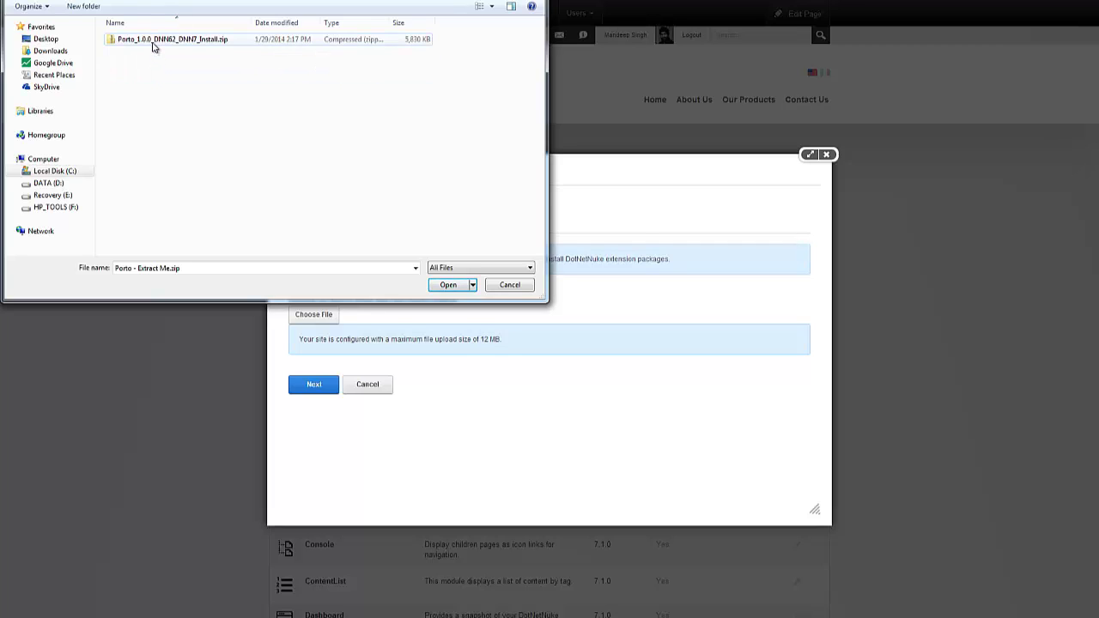
left_click(153, 47)
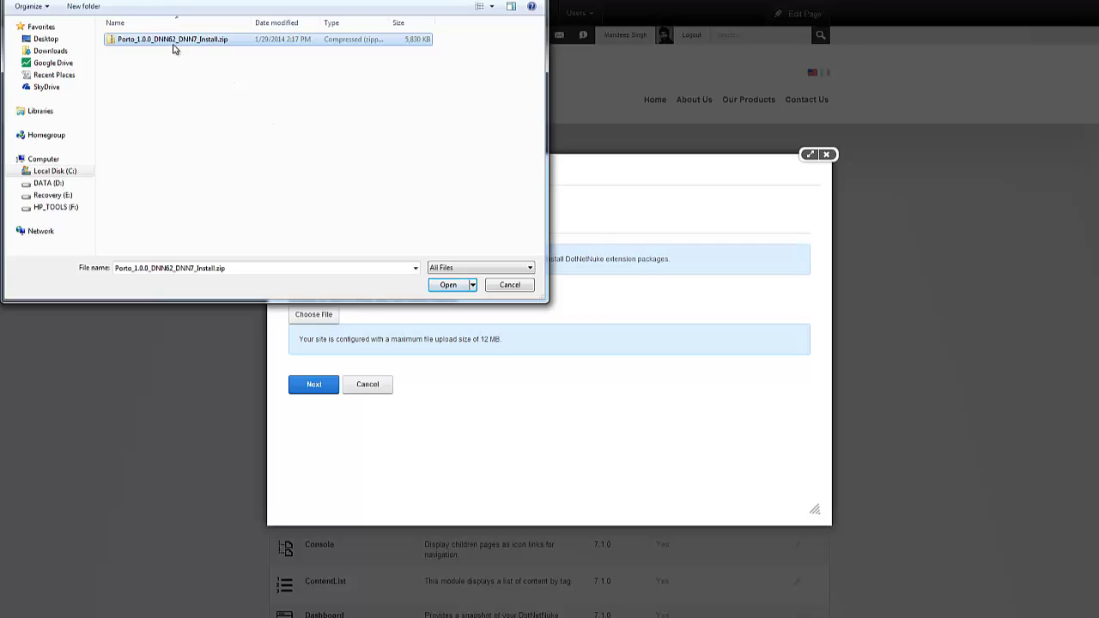
left_click(448, 284)
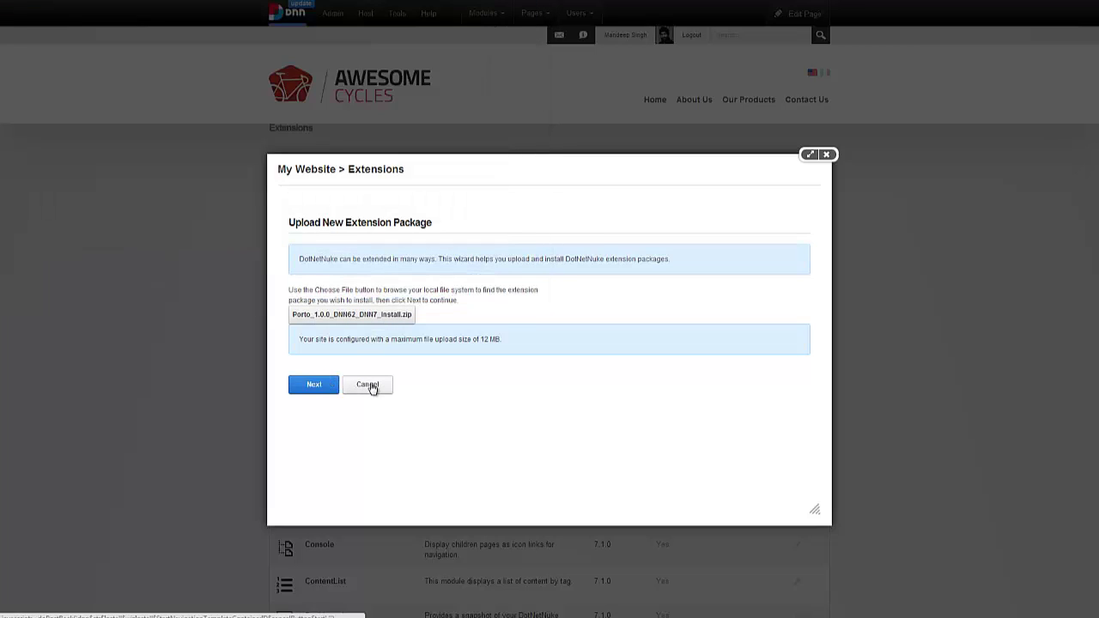
Proceed through the package information and release notes, accept the license, and install the Porto package
left_click(331, 477)
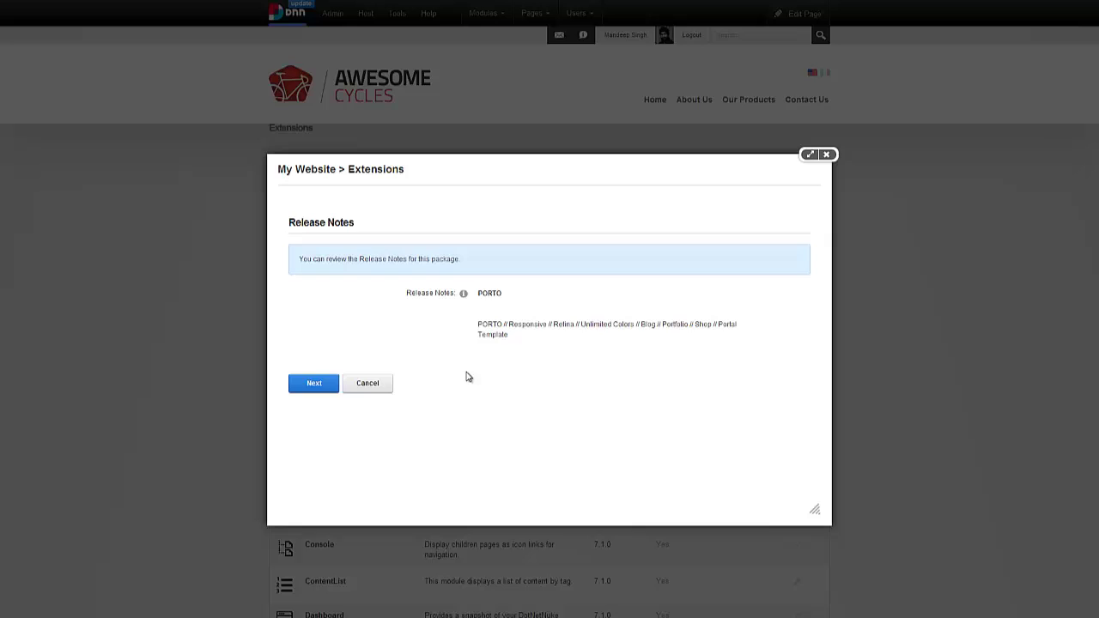
left_click(331, 385)
scroll(399, 404, "down", 5)
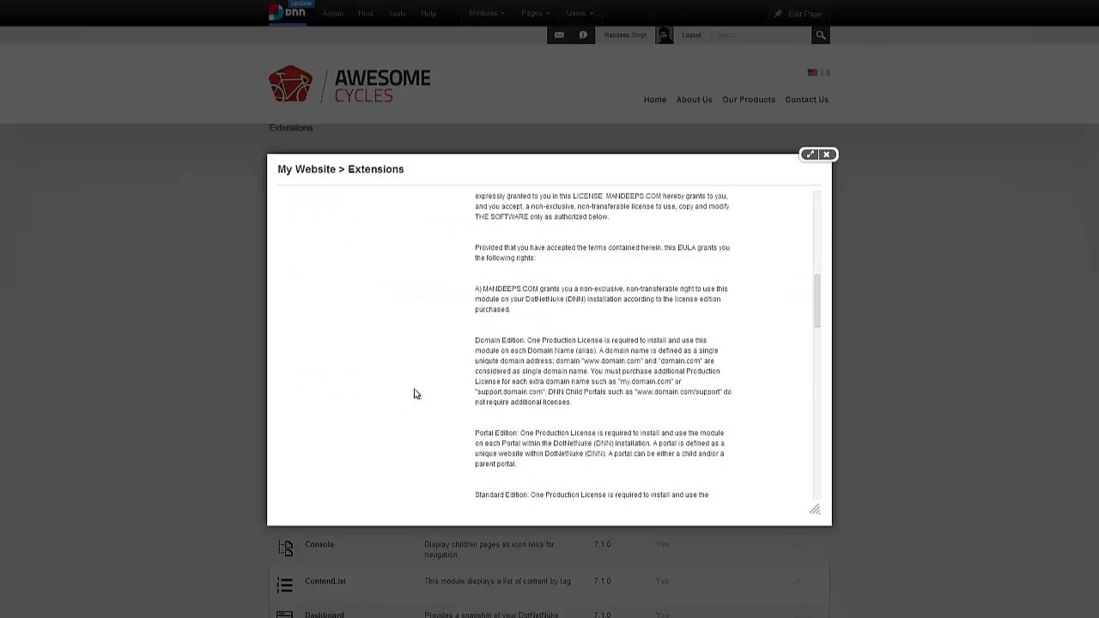
scroll(414, 394, "down", 10)
left_click(482, 440)
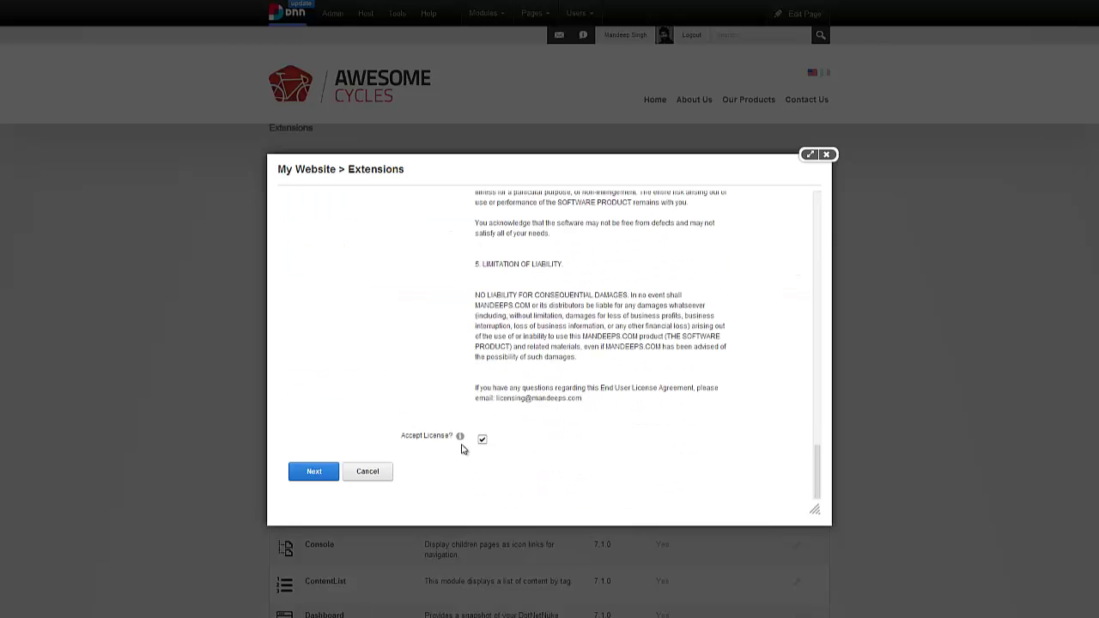
left_click(313, 483)
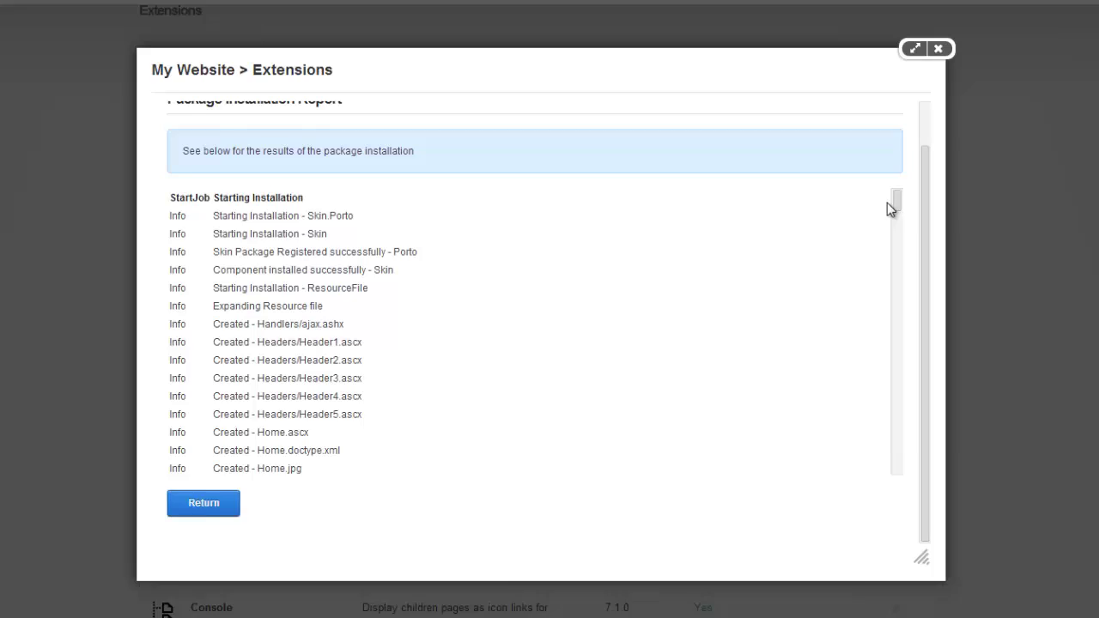
Review the package installation report through its final entry and return to the Extensions page
left_click_drag(911, 208, 911, 493)
left_click_drag(310, 449, 200, 447)
left_click(312, 452)
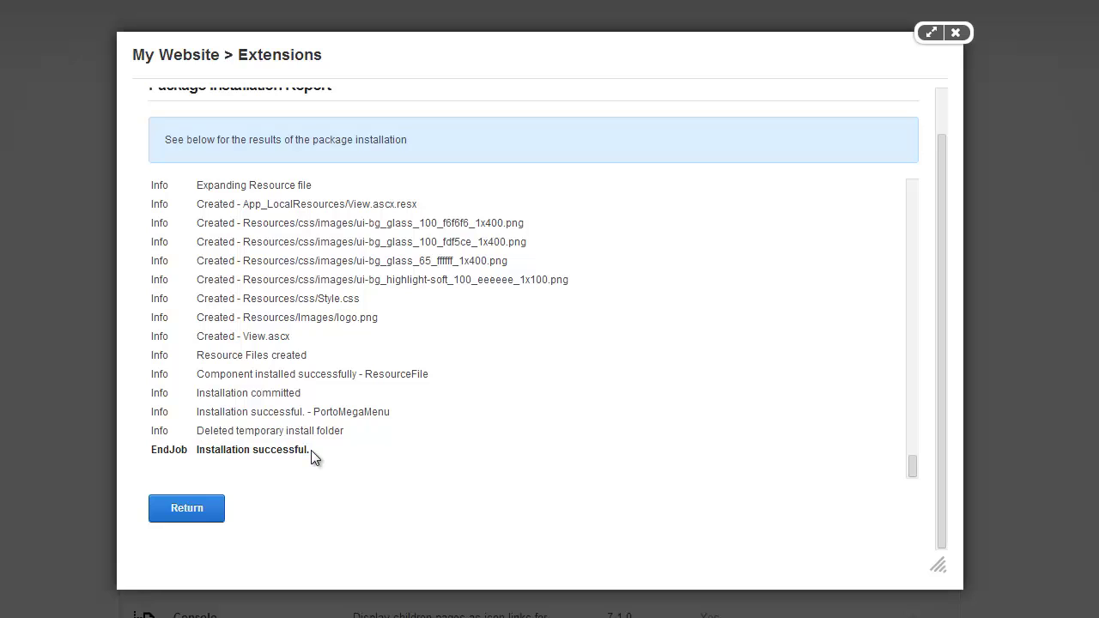
left_click(206, 507)
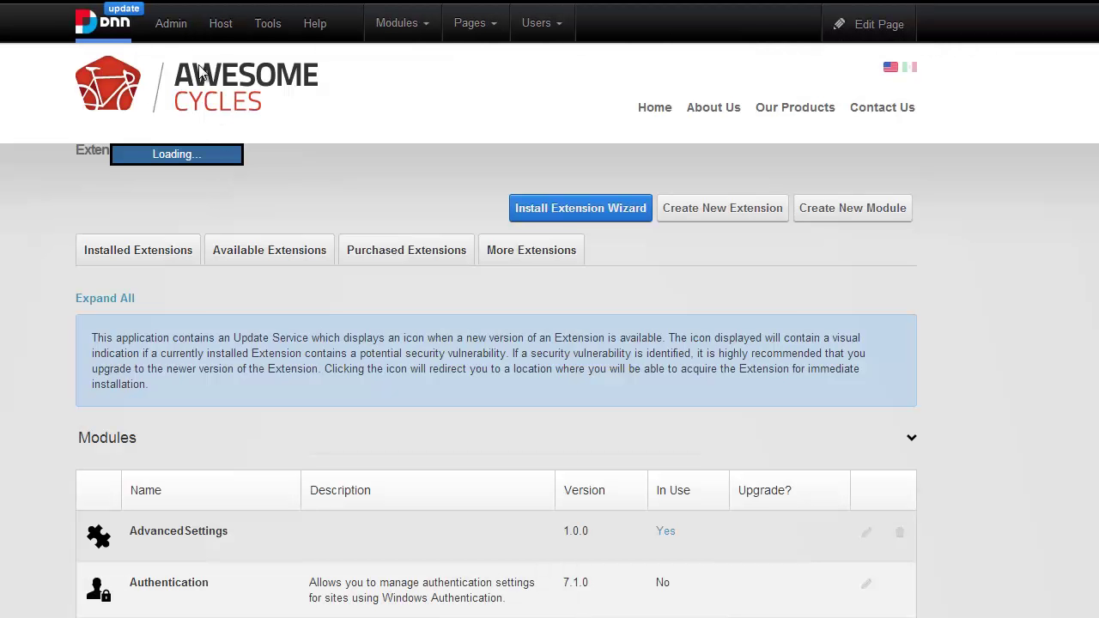
Open the site's Skin Editor, select the Porto skin set, and examine its skins and containers
mouse_move(182, 39)
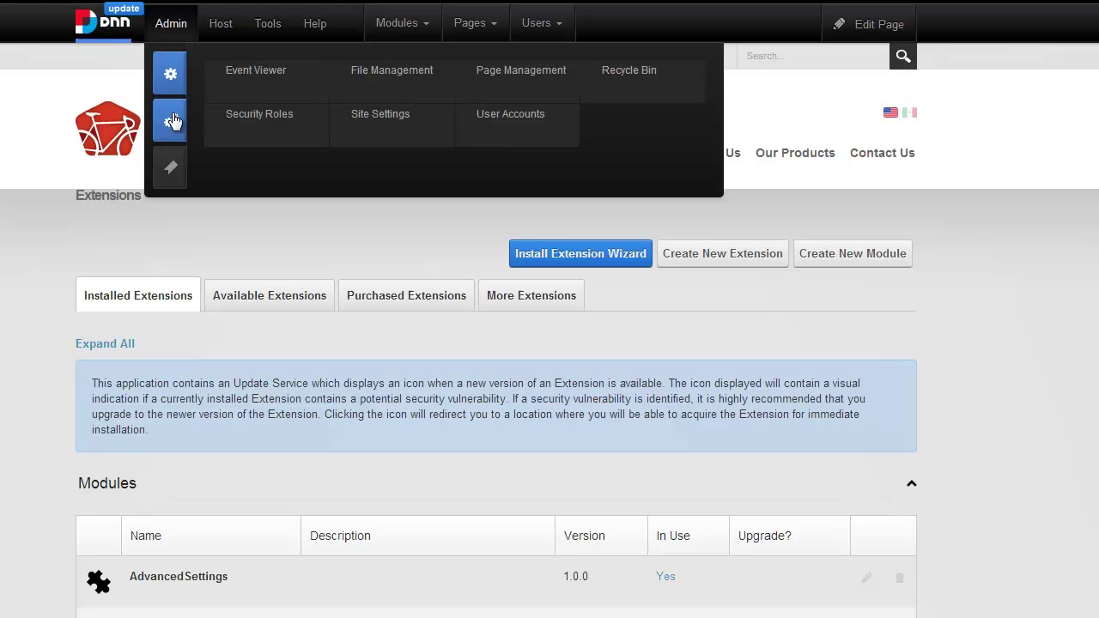
mouse_move(172, 120)
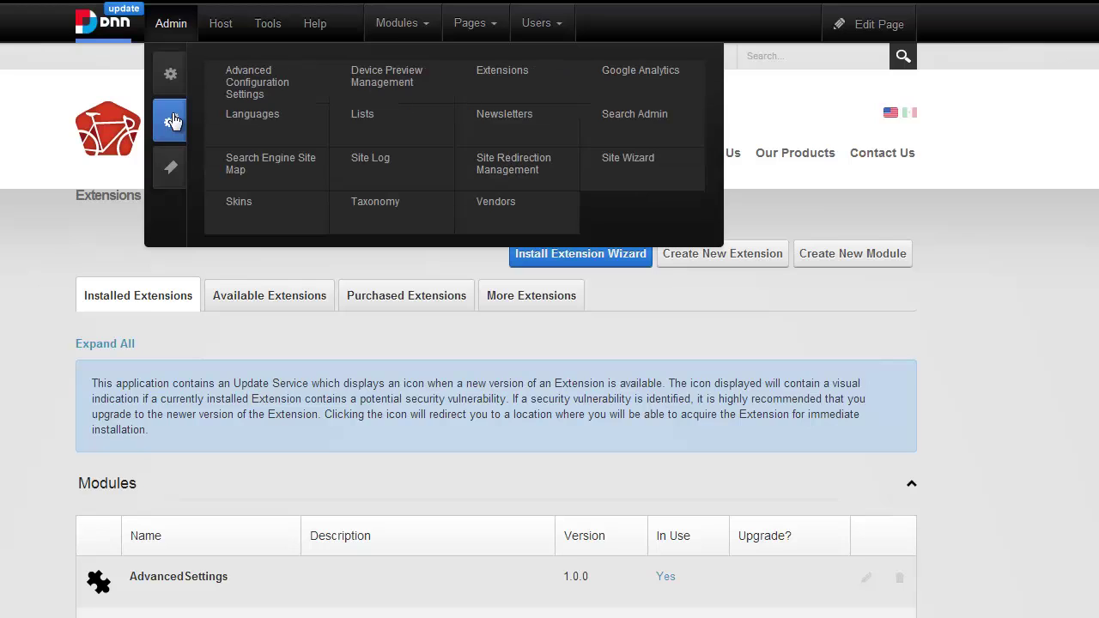
left_click(239, 203)
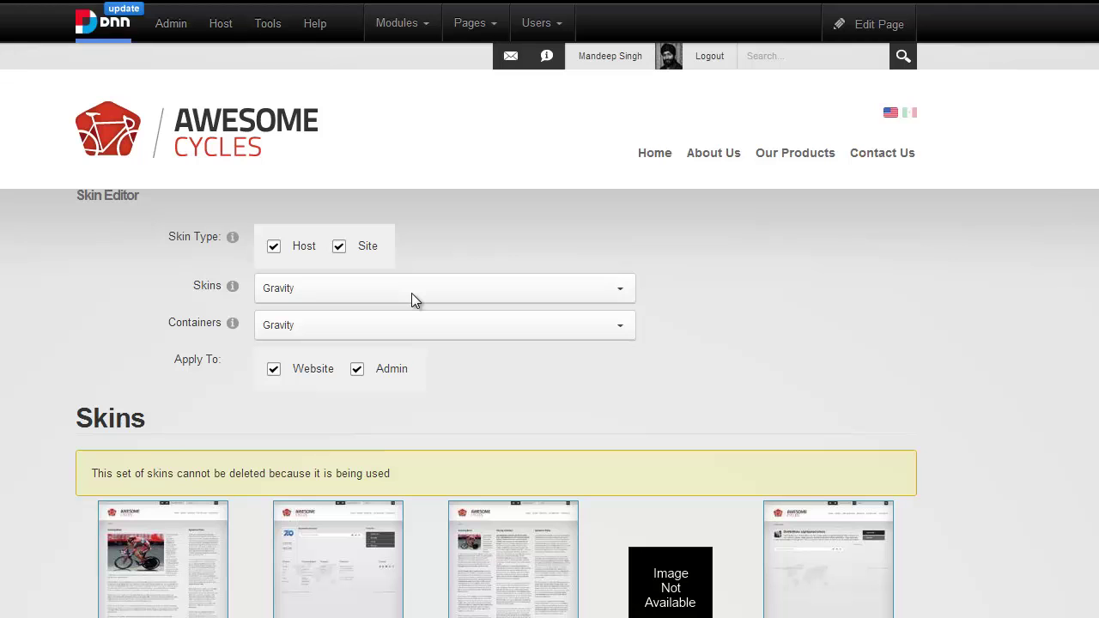
left_click(411, 293)
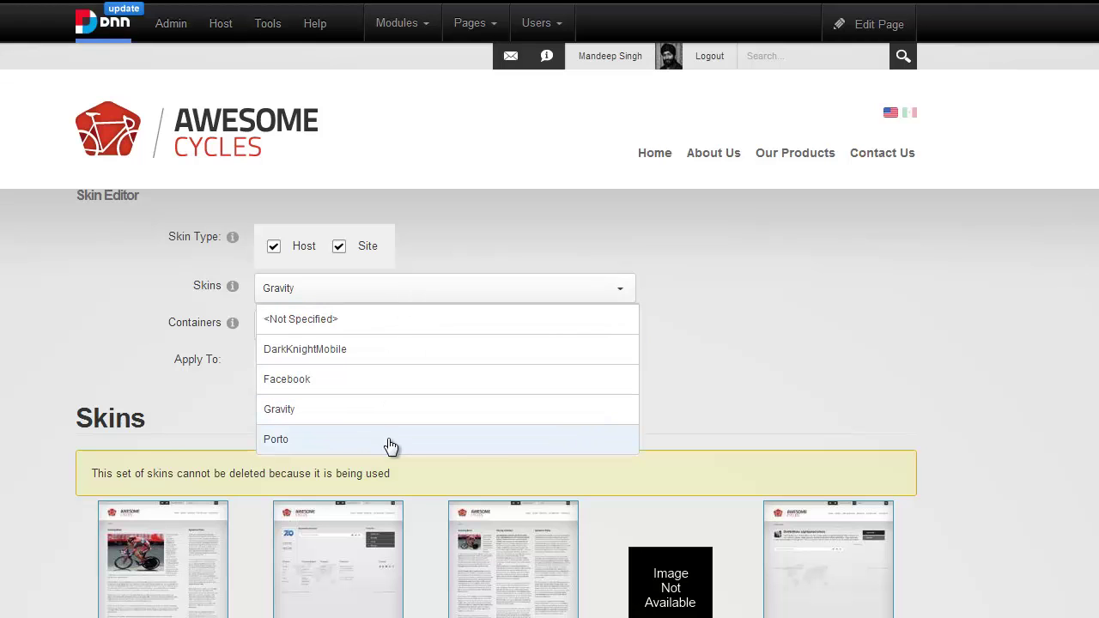
left_click(391, 442)
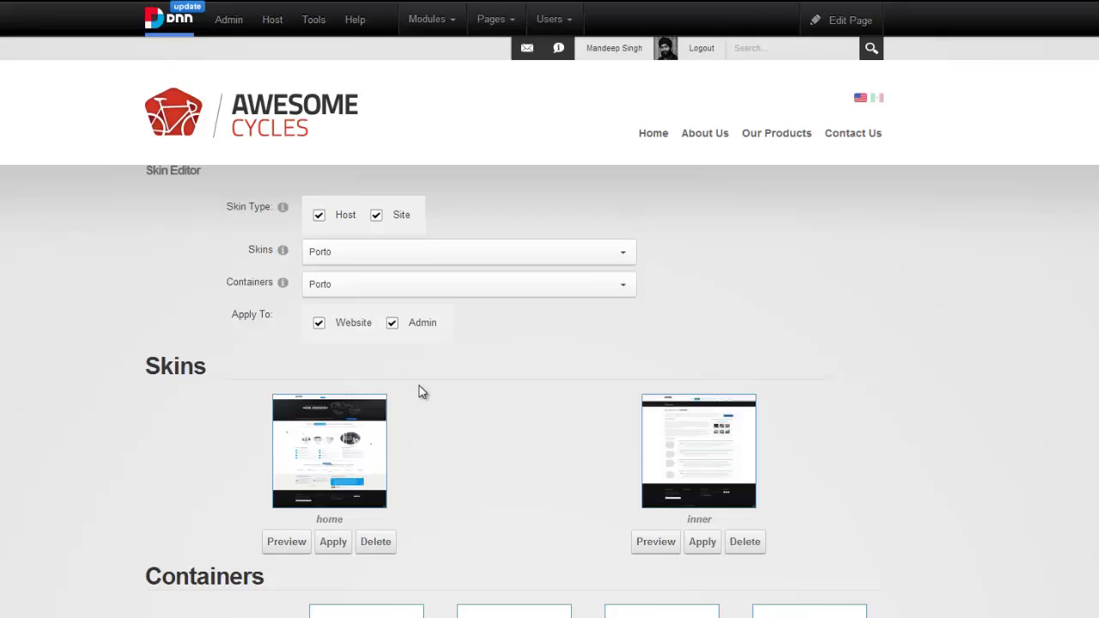
scroll(468, 305, "down", 3)
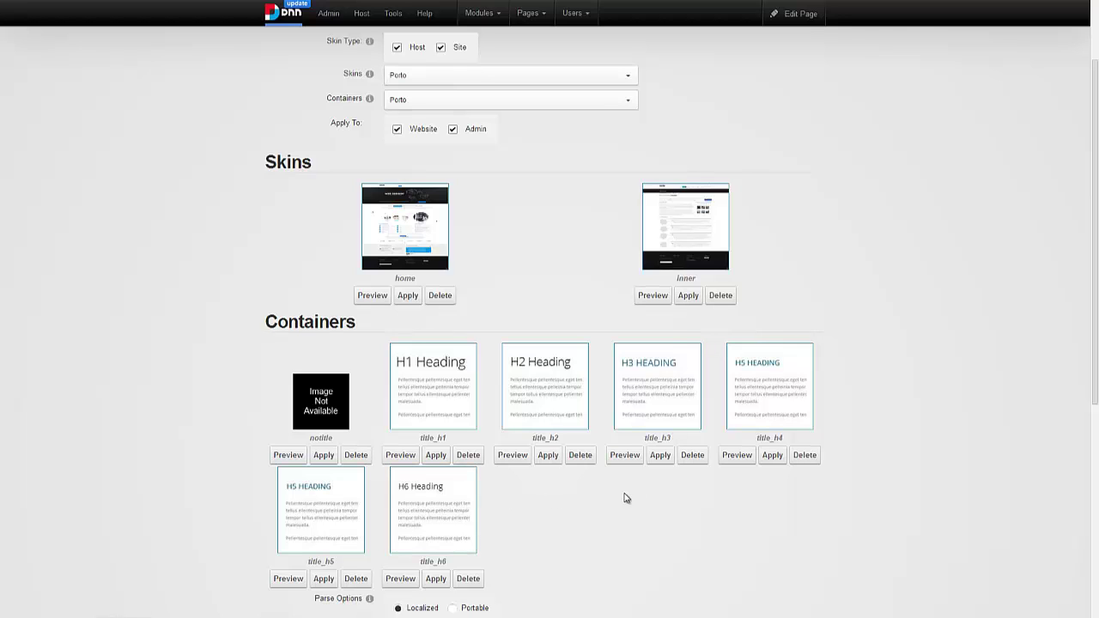
scroll(625, 498, "up", 3)
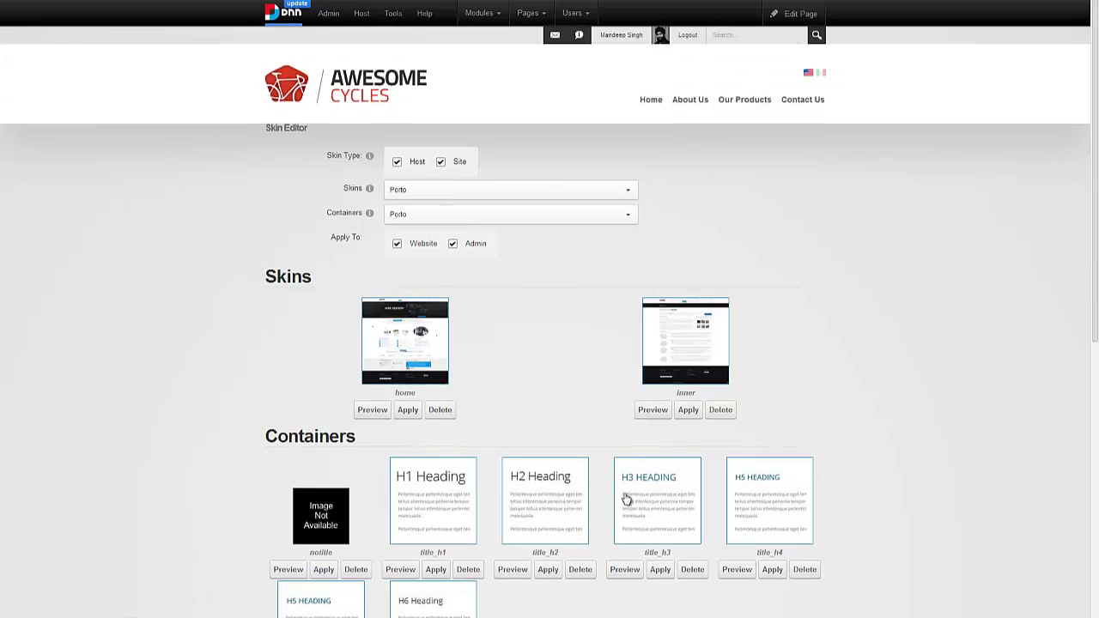
Examine the Page Skin choices in the Home page's advanced settings, and close the settings without changing the skin
left_click(655, 103)
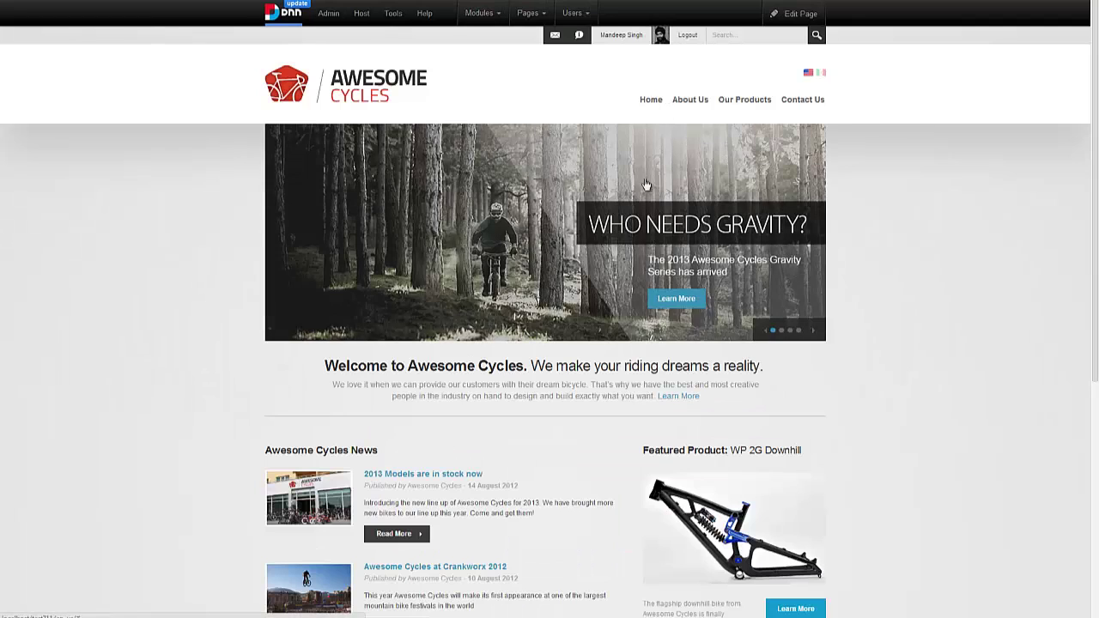
mouse_move(794, 14)
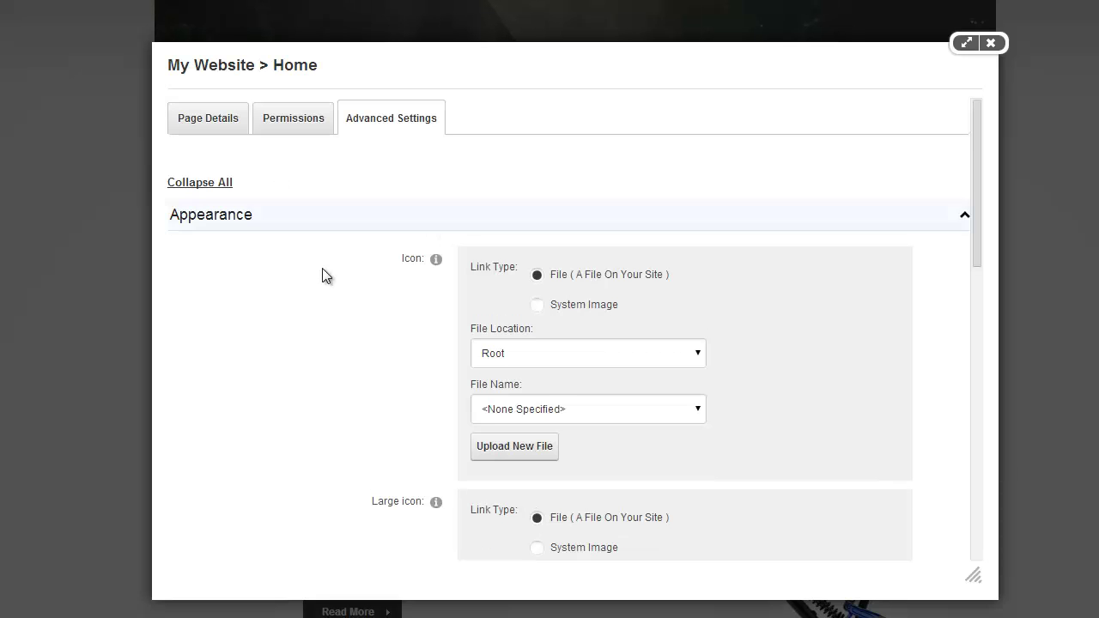
scroll(326, 282, "down", 3)
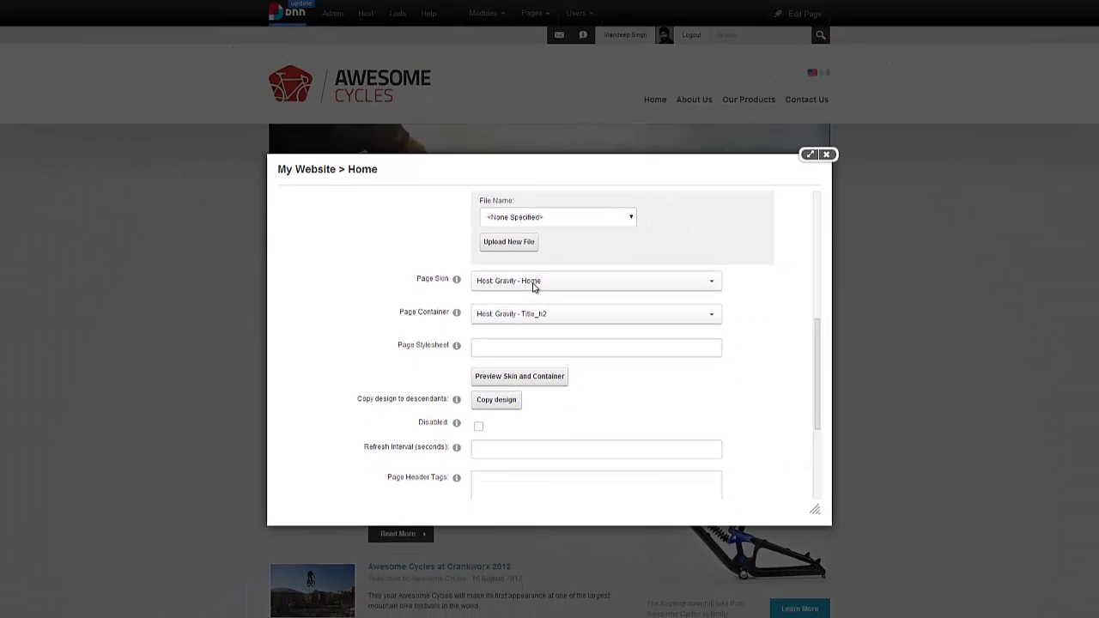
left_click(533, 284)
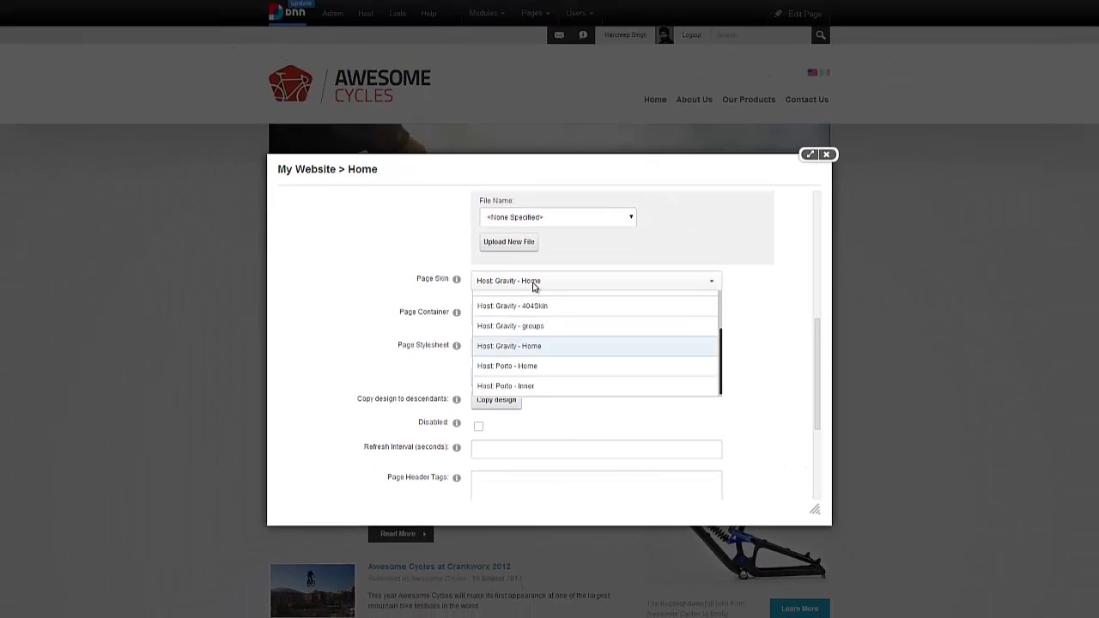
scroll(535, 387, "down", 1)
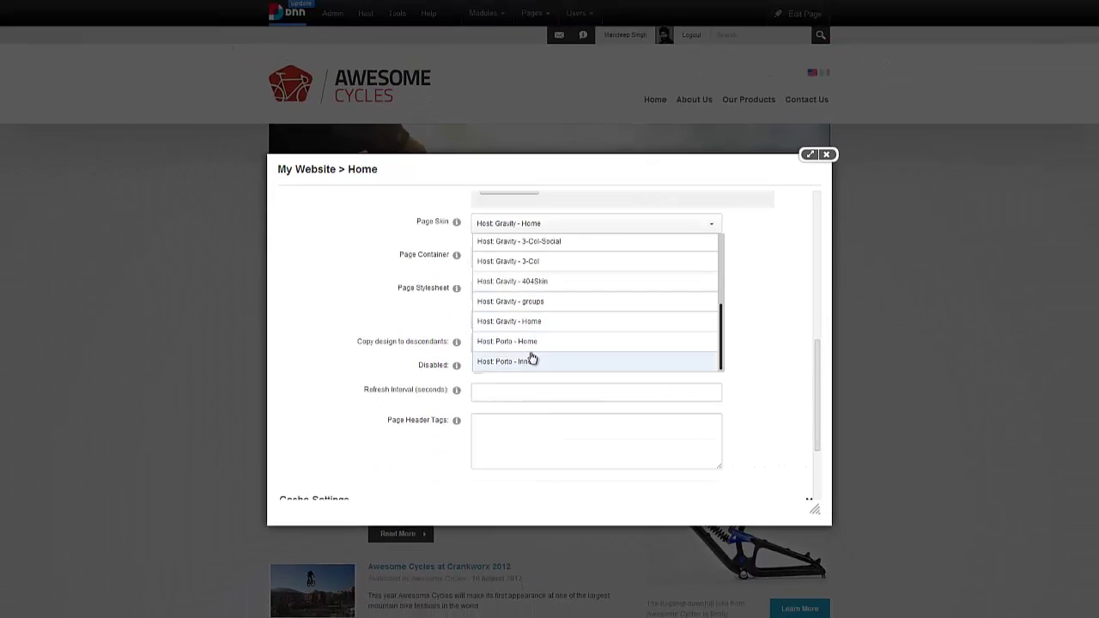
left_click(427, 297)
left_click(827, 155)
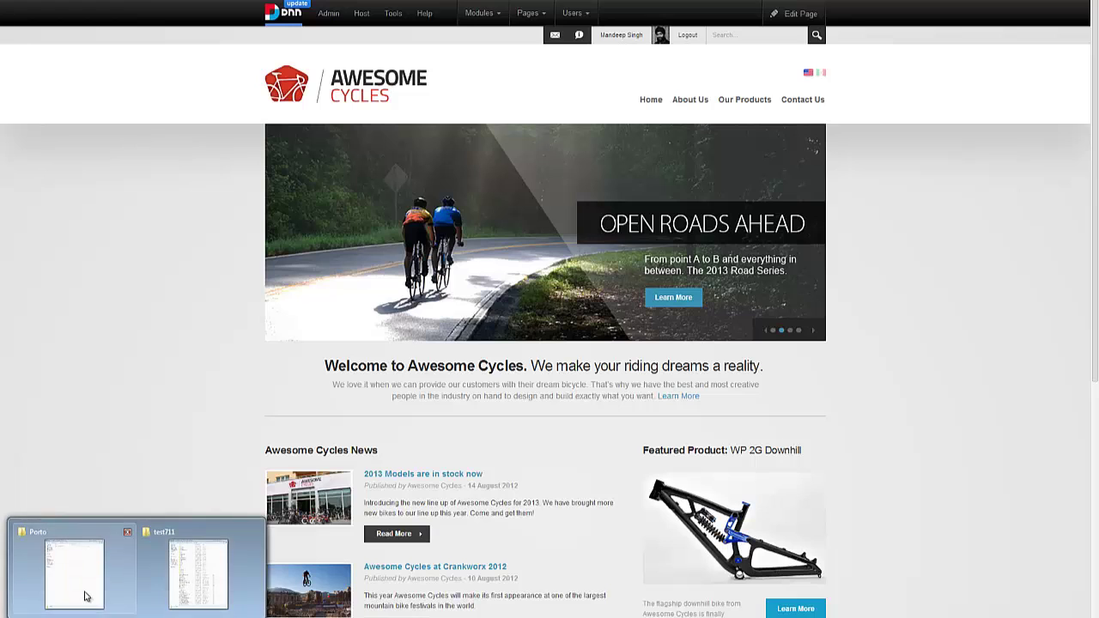
Switch to the Porto folder in Windows Explorer and open the Portal folder inside Templates
left_click(81, 593)
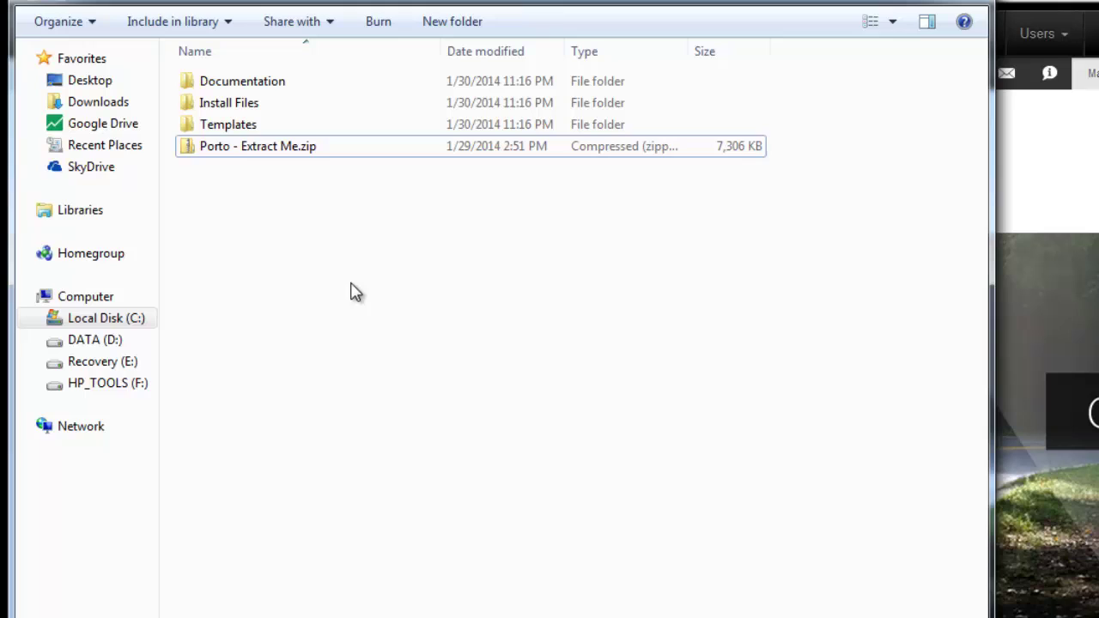
left_click(309, 150)
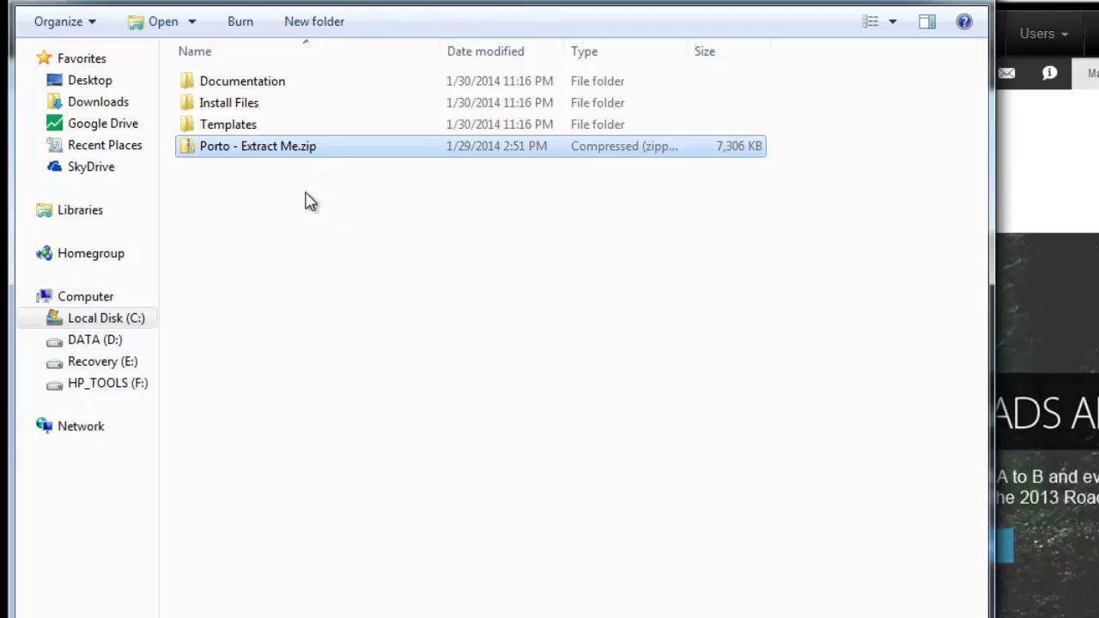
double_click(253, 127)
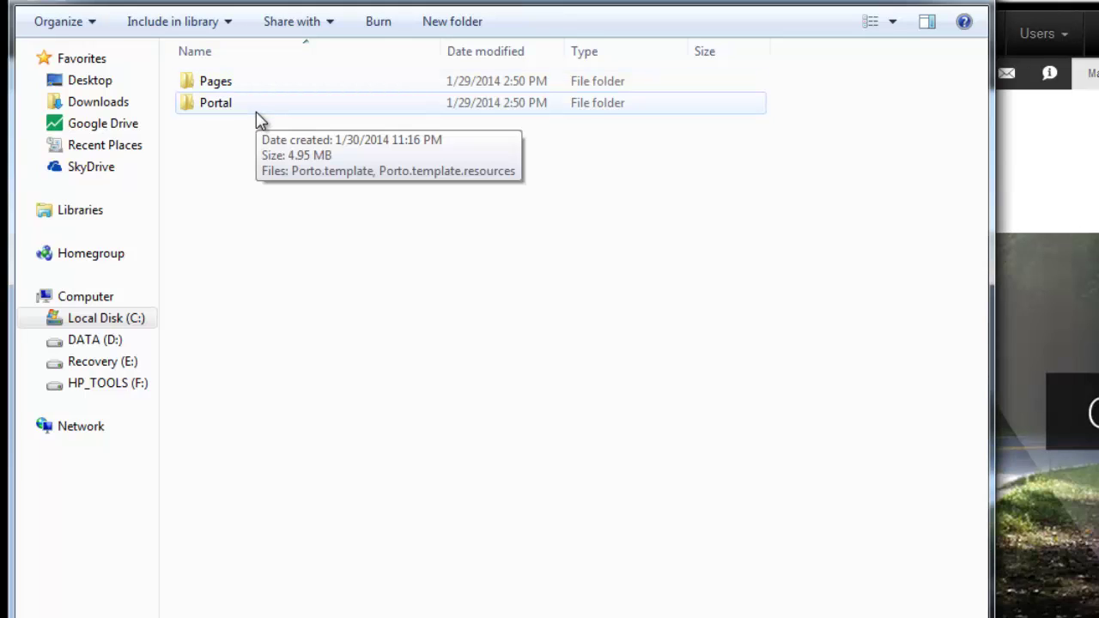
double_click(257, 112)
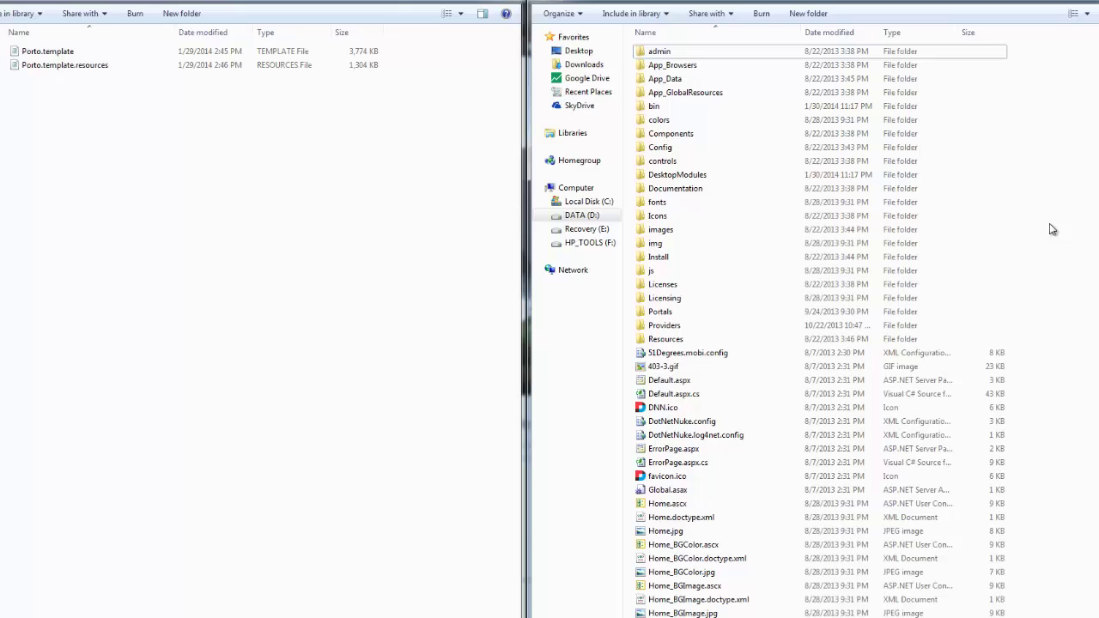
Open the _default folder inside the DNN site's Portals folder
left_click(662, 314)
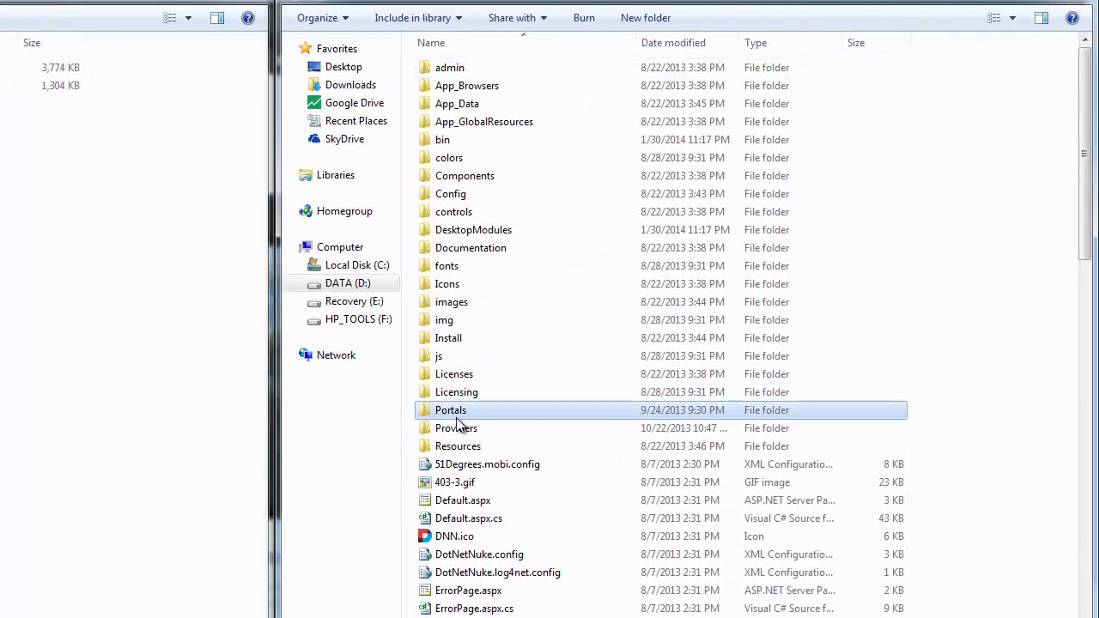
double_click(456, 417)
double_click(466, 68)
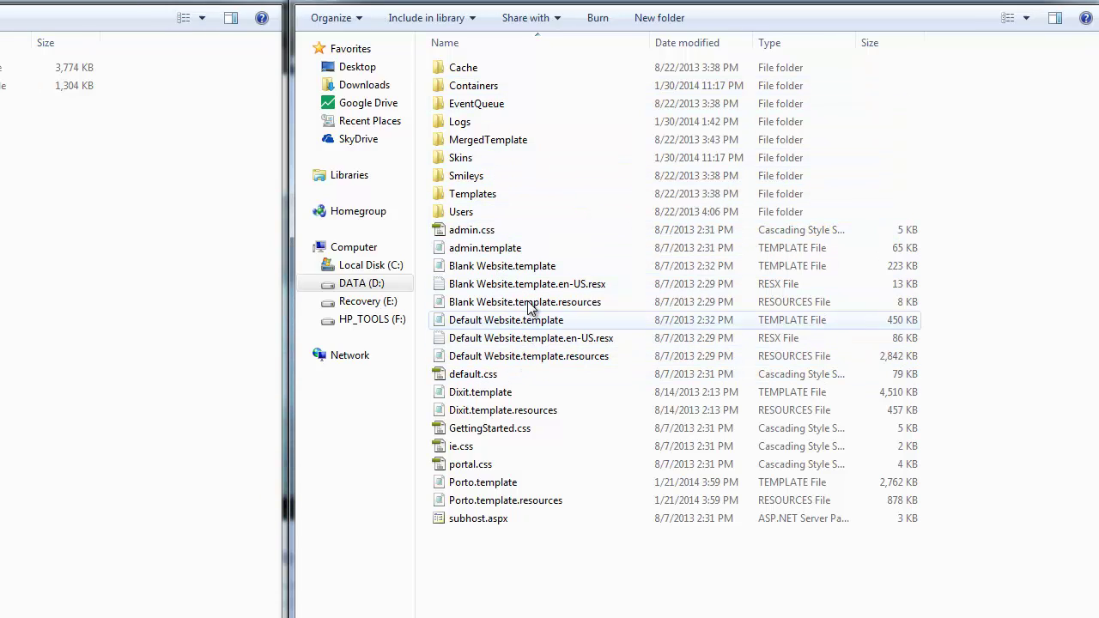
Copy Porto.template and Porto.template.resources from the Portal template folder into the site's _default folder, replacing the existing files
left_click_drag(29, 138, 12, 61)
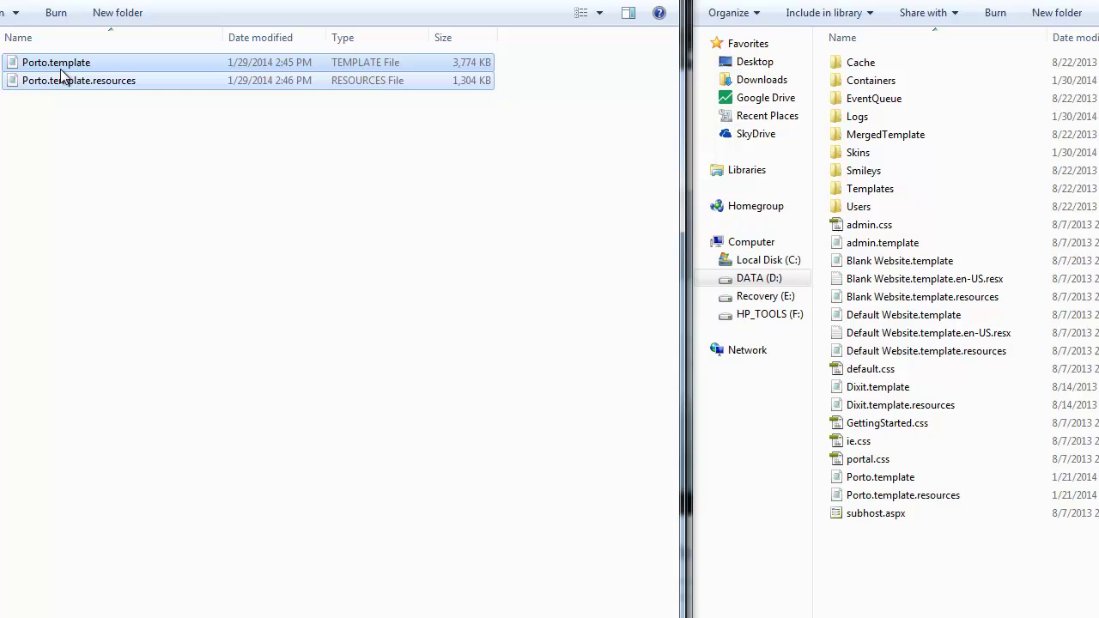
right_click(62, 72)
left_click(129, 325)
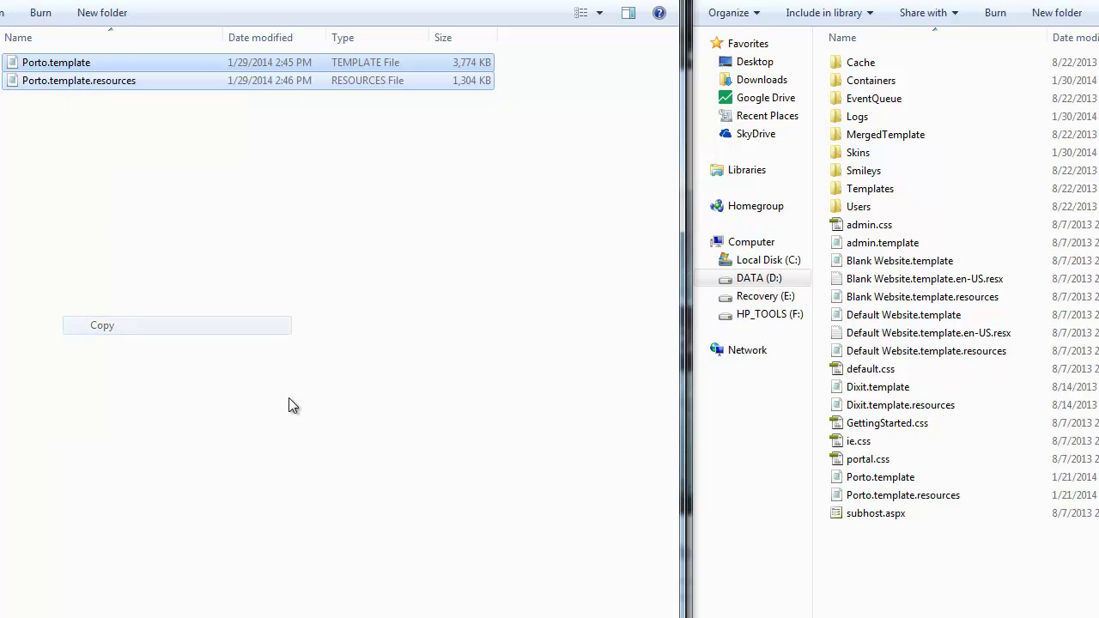
right_click(942, 597)
left_click(970, 617)
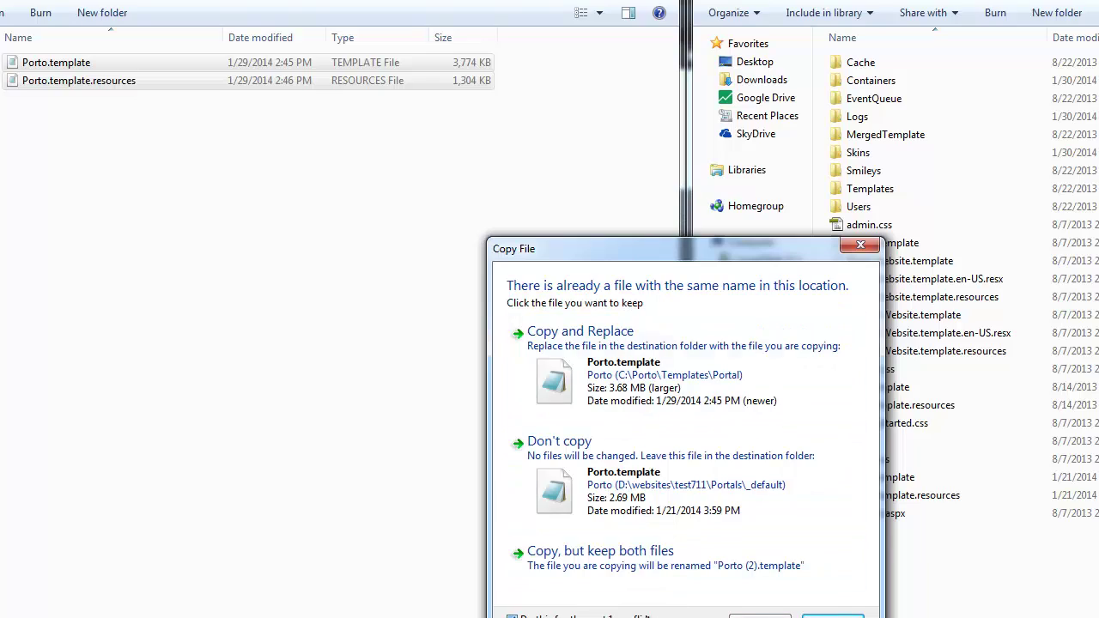
left_click(581, 331)
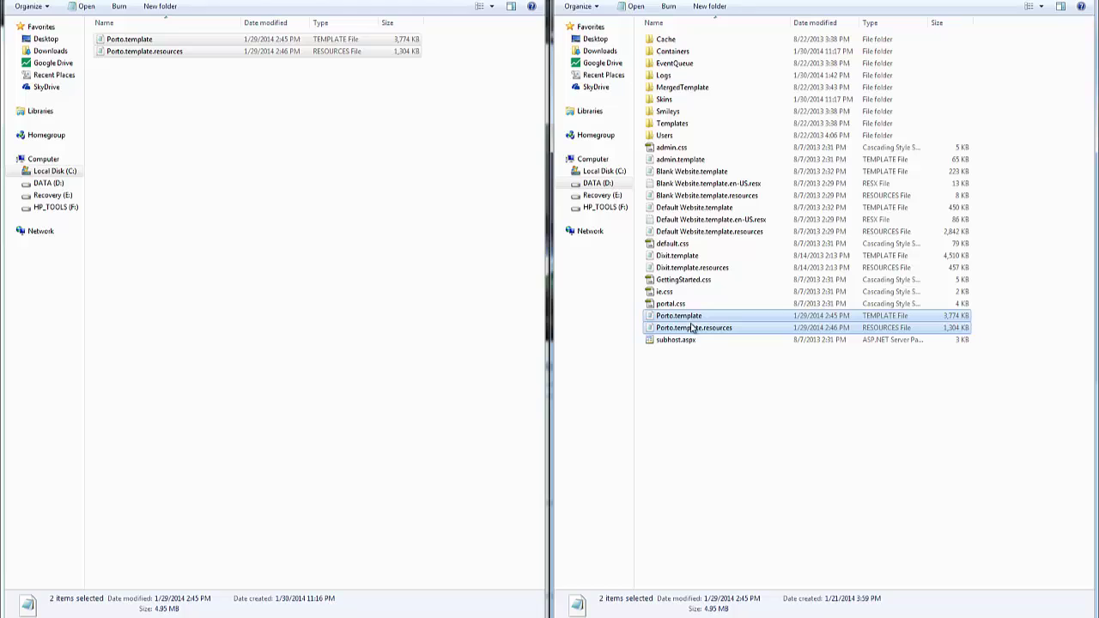
left_click(704, 411)
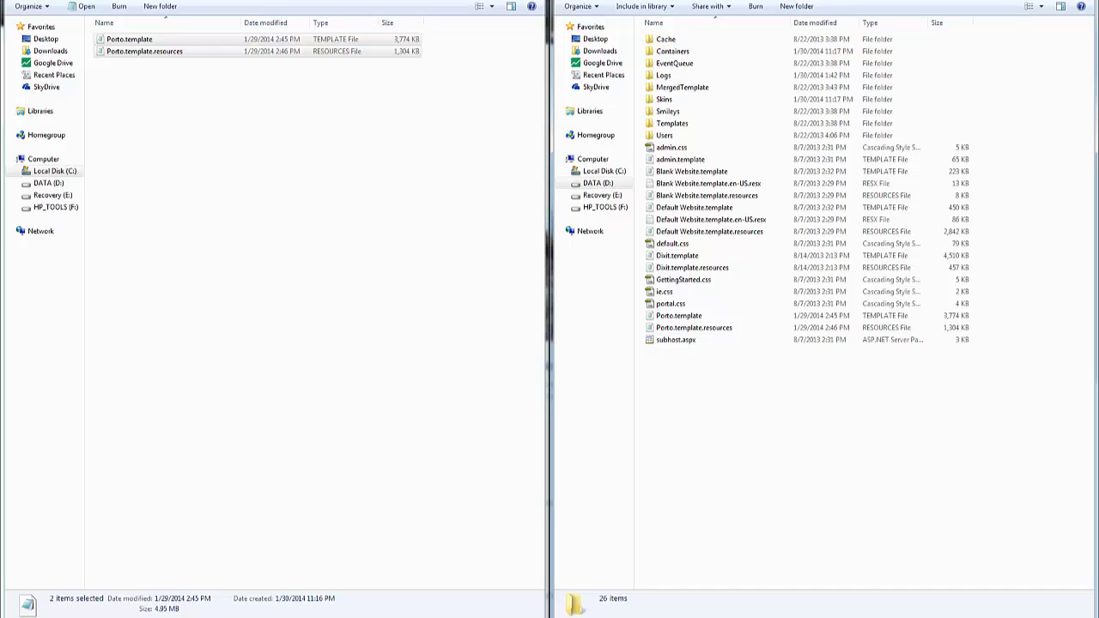
Switch to the DNN site in the browser, open the Site Wizard, and advance to its template choice
key("alt+Tab")
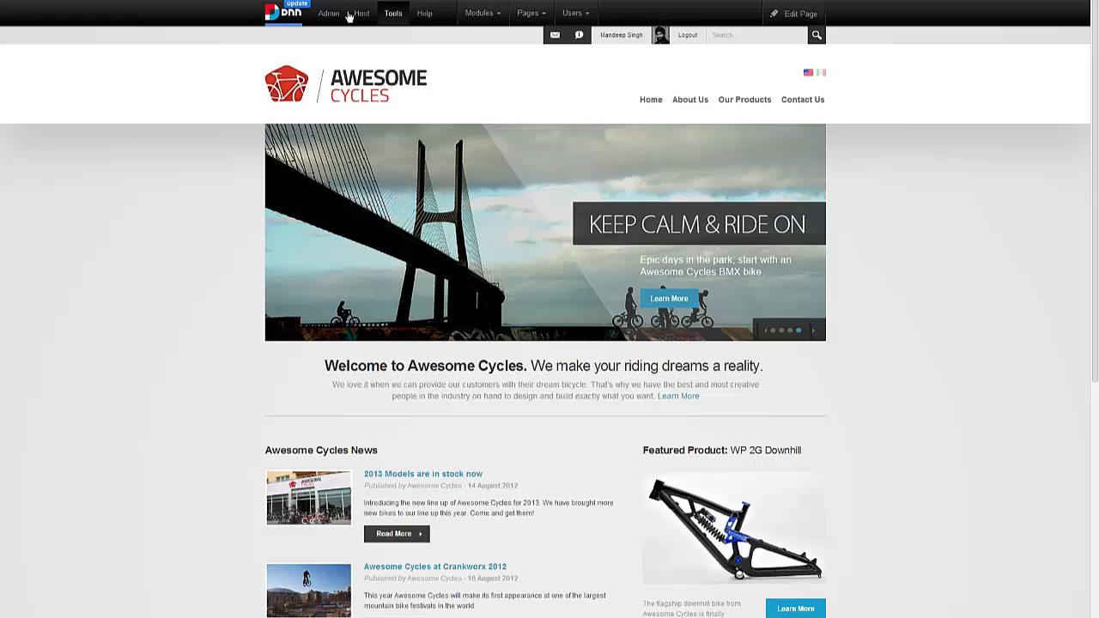
mouse_move(322, 17)
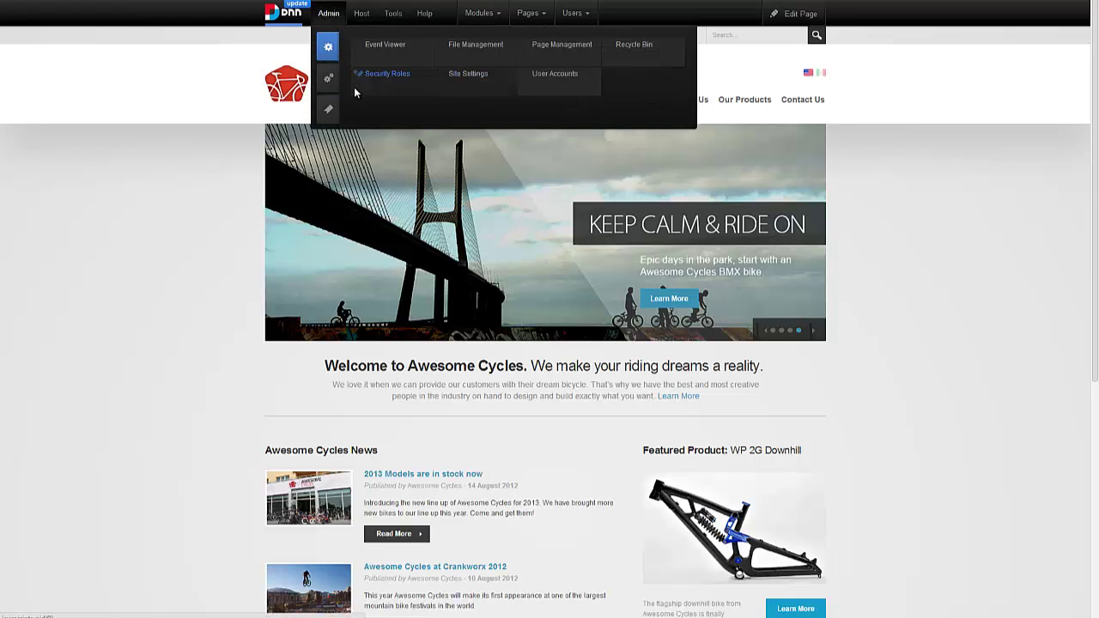
left_click(333, 89)
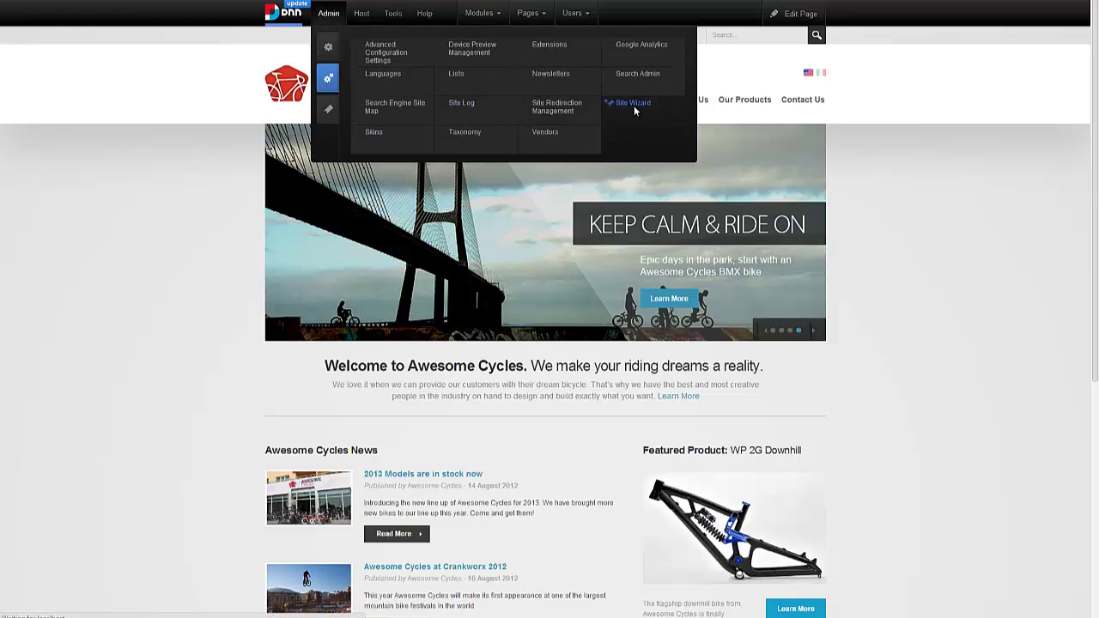
left_click(634, 103)
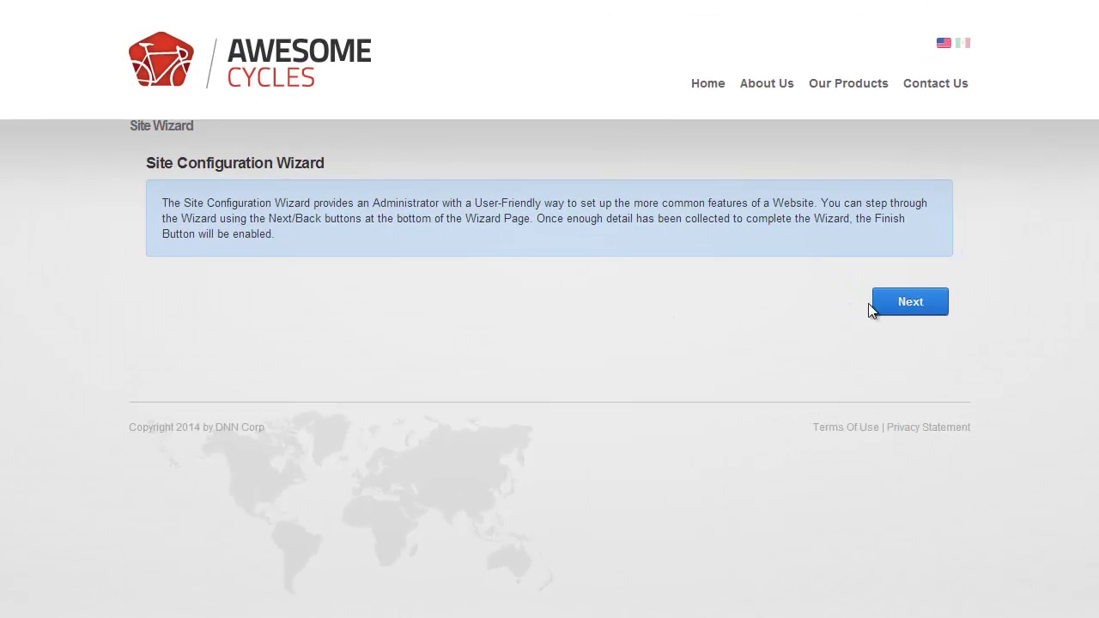
left_click(858, 275)
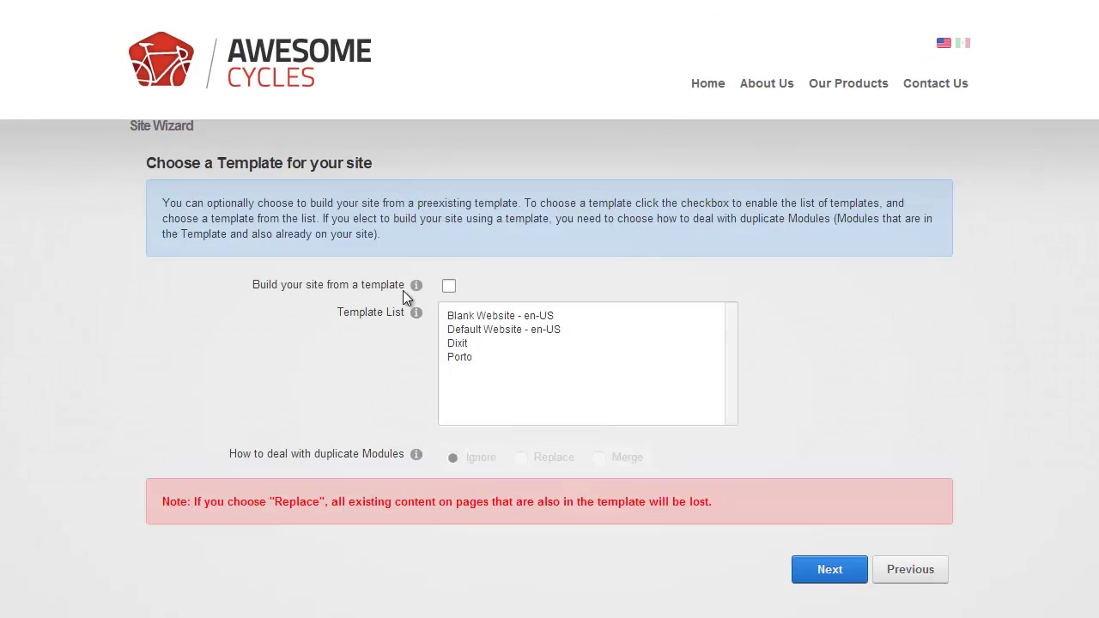
Build the site from the Porto template with duplicate modules set to Replace, and continue to the skin selection
left_click(449, 286)
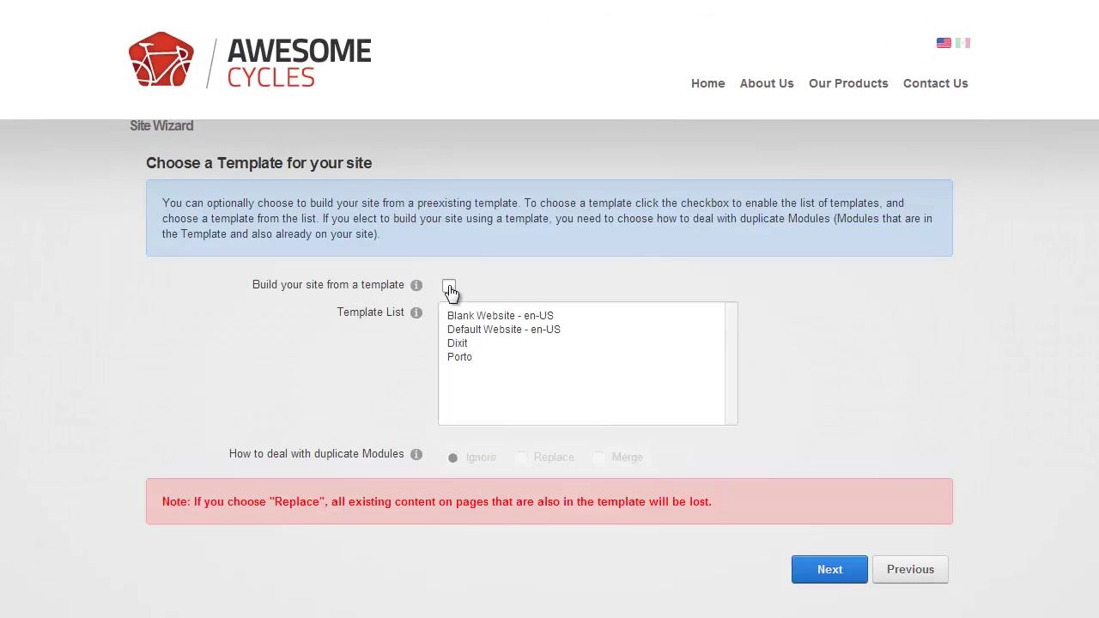
left_click(470, 359)
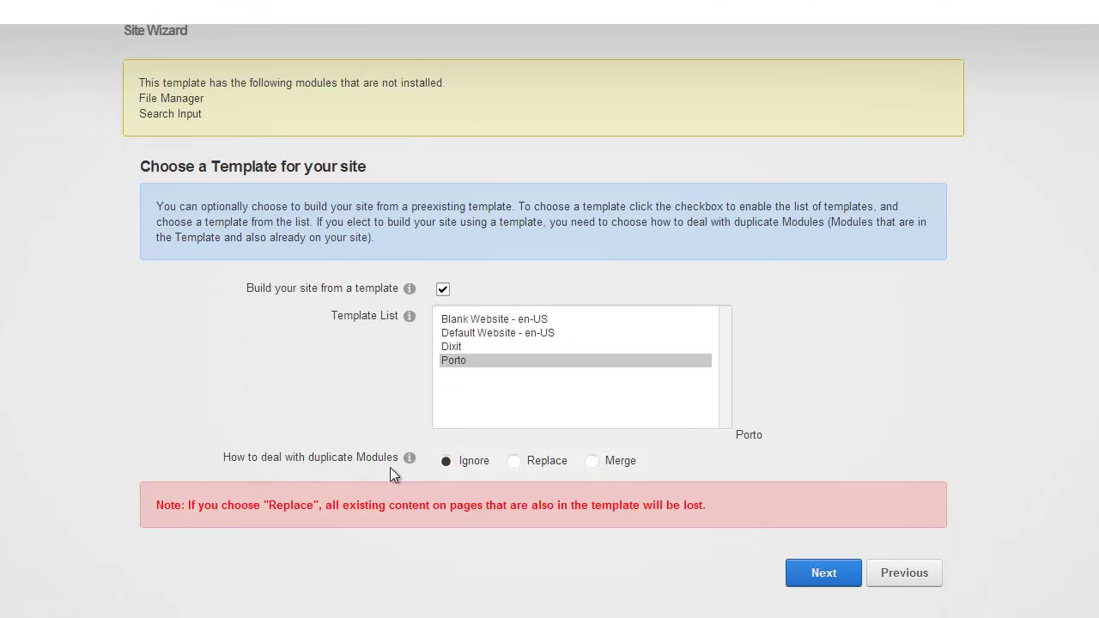
left_click(515, 462)
left_click(822, 574)
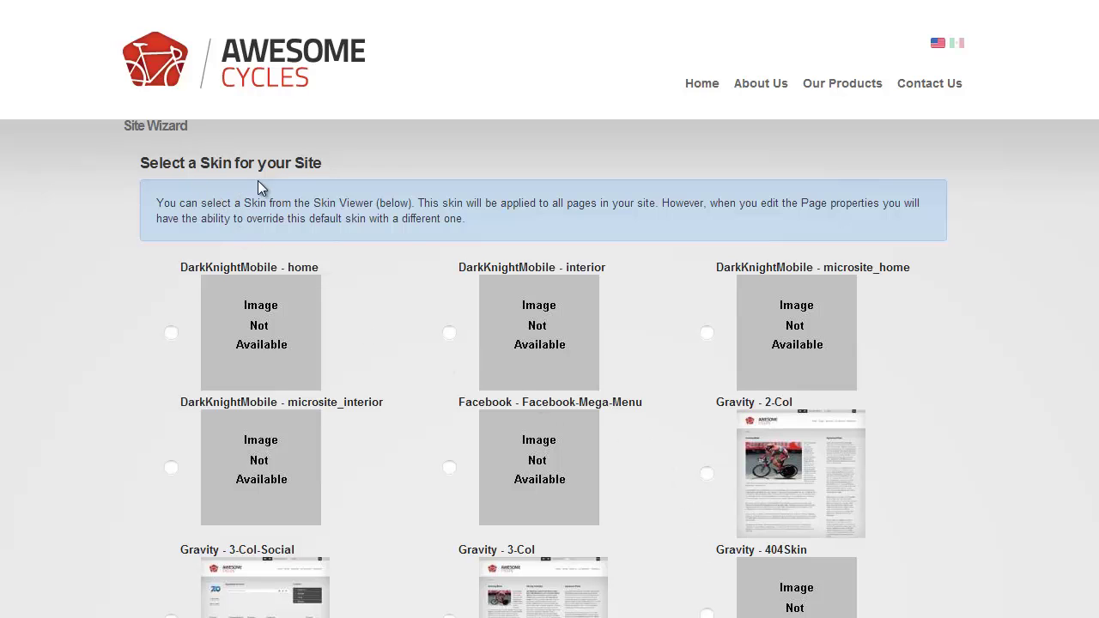
Select Porto - Inner as the skin for the site and continue through the wizard to the site details
scroll(354, 210, "down", 2)
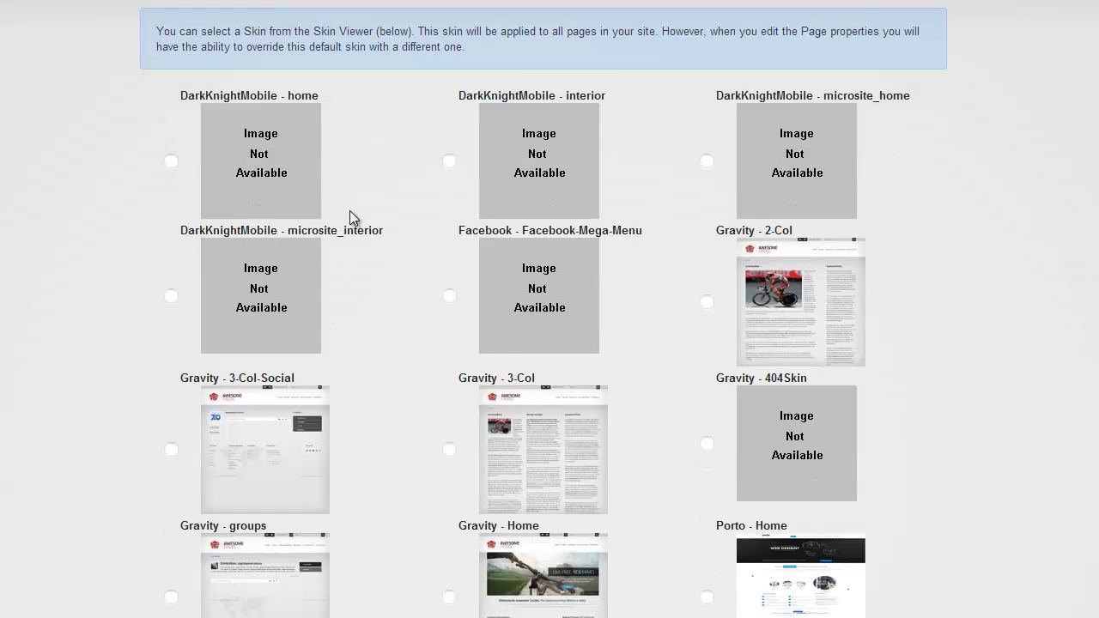
scroll(349, 223, "down", 2)
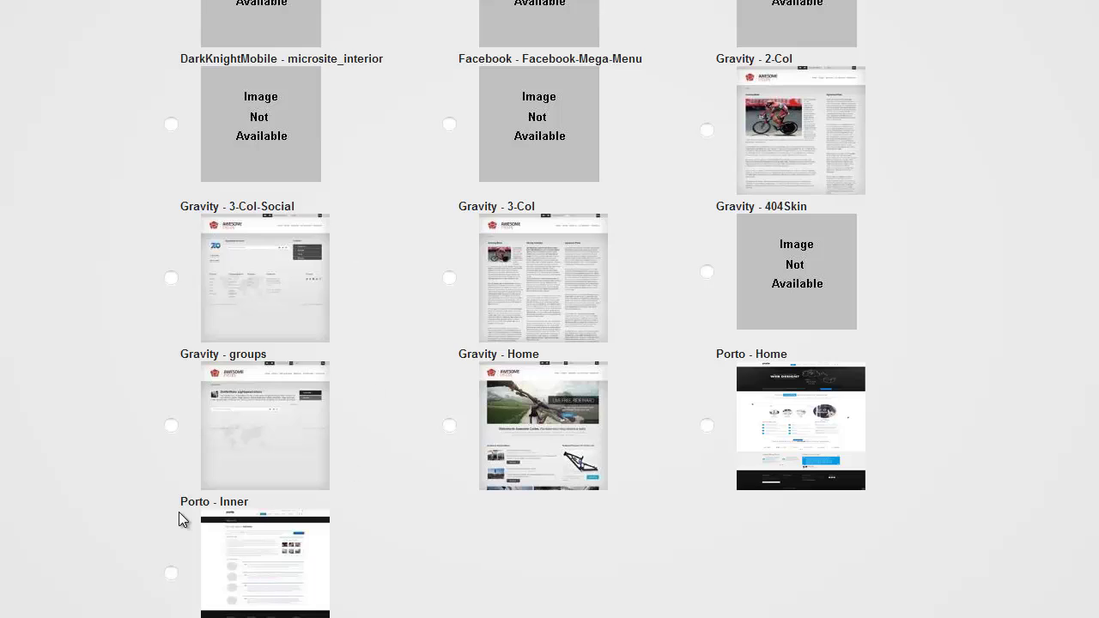
left_click_drag(186, 509, 231, 507)
left_click(232, 507)
double_click(232, 507)
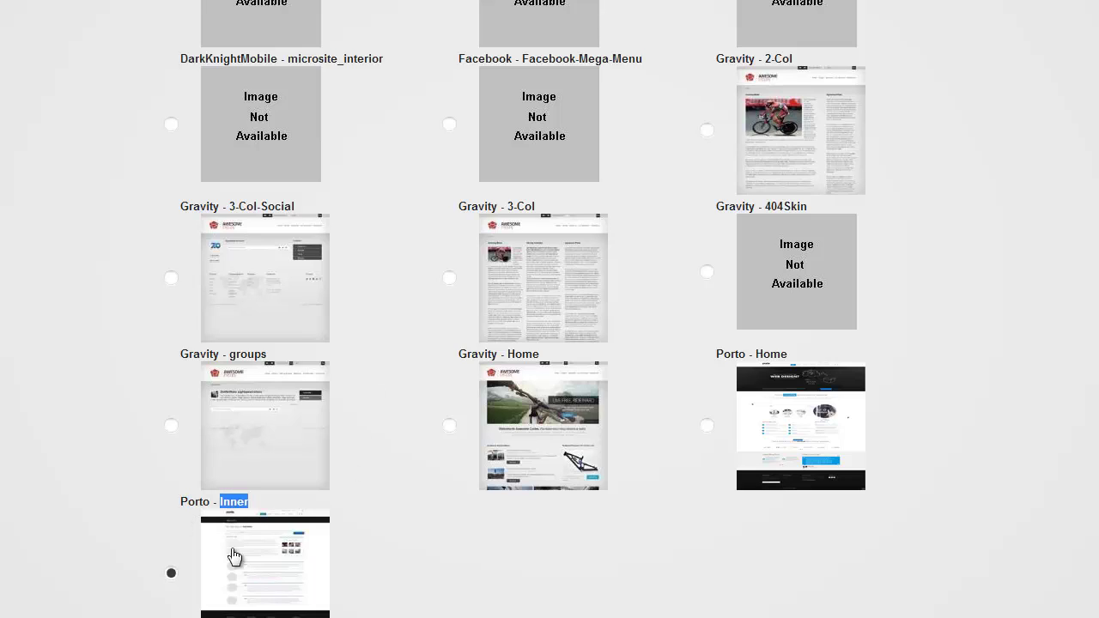
left_click(445, 604)
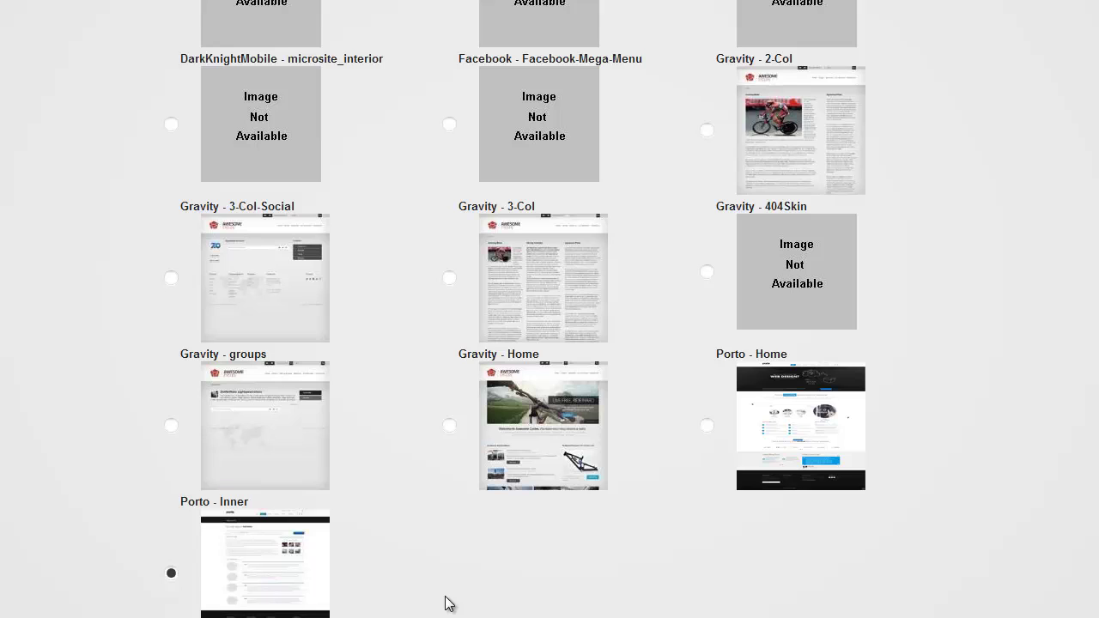
scroll(807, 601, "down", 2)
left_click(817, 590)
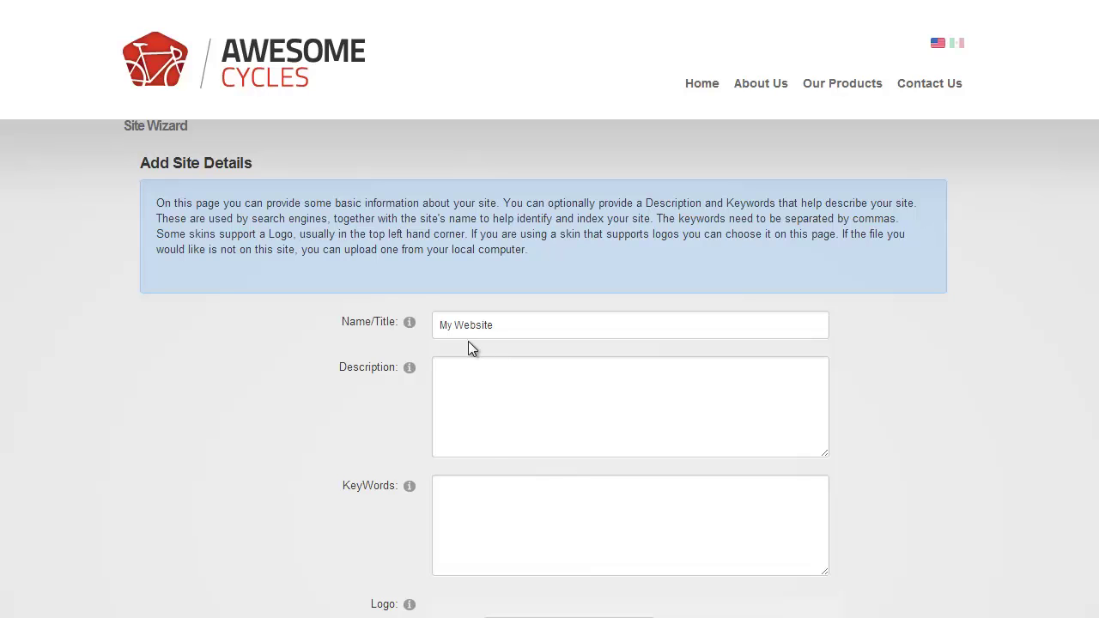
Set the site logo to logo-default.png from the Site Root folder and finish the wizard
scroll(612, 614, "down", 1)
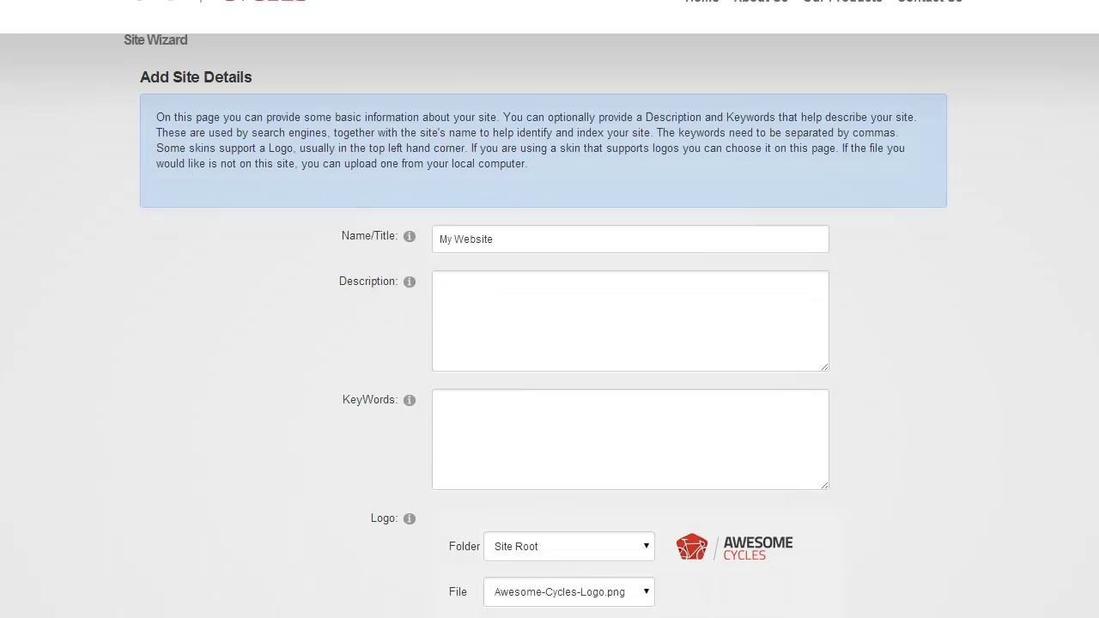
left_click(601, 595)
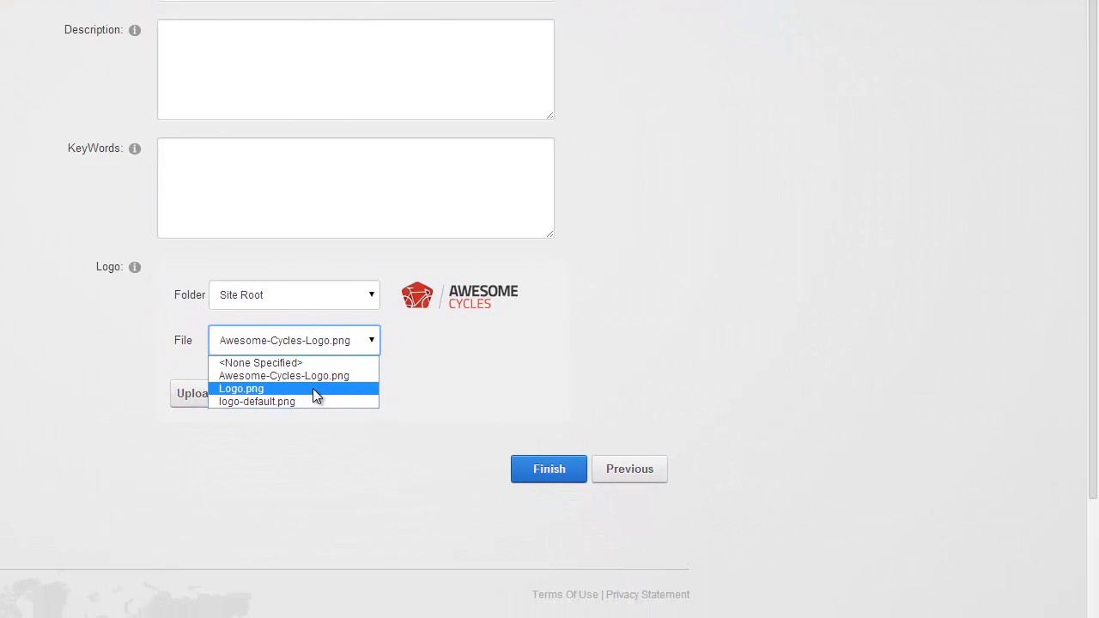
left_click(313, 389)
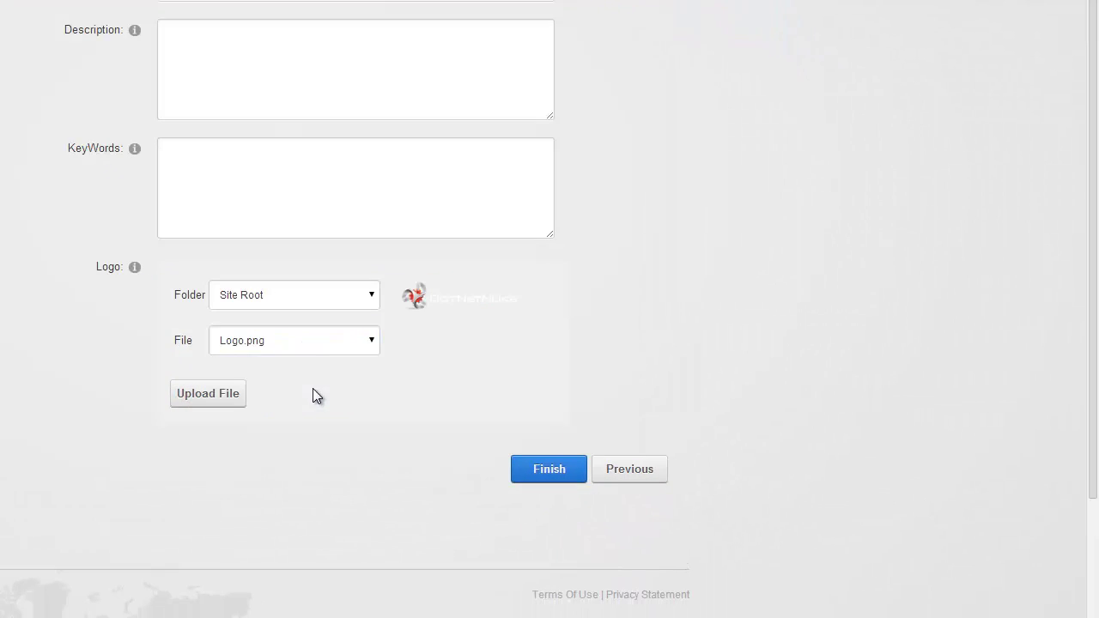
left_click(309, 349)
left_click(308, 402)
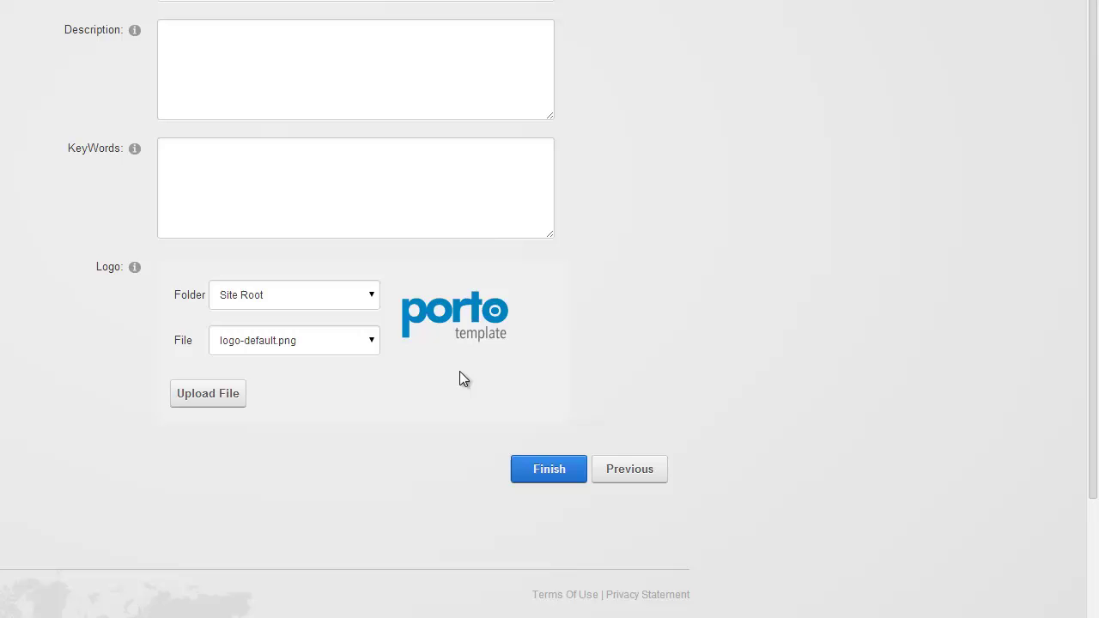
left_click(523, 475)
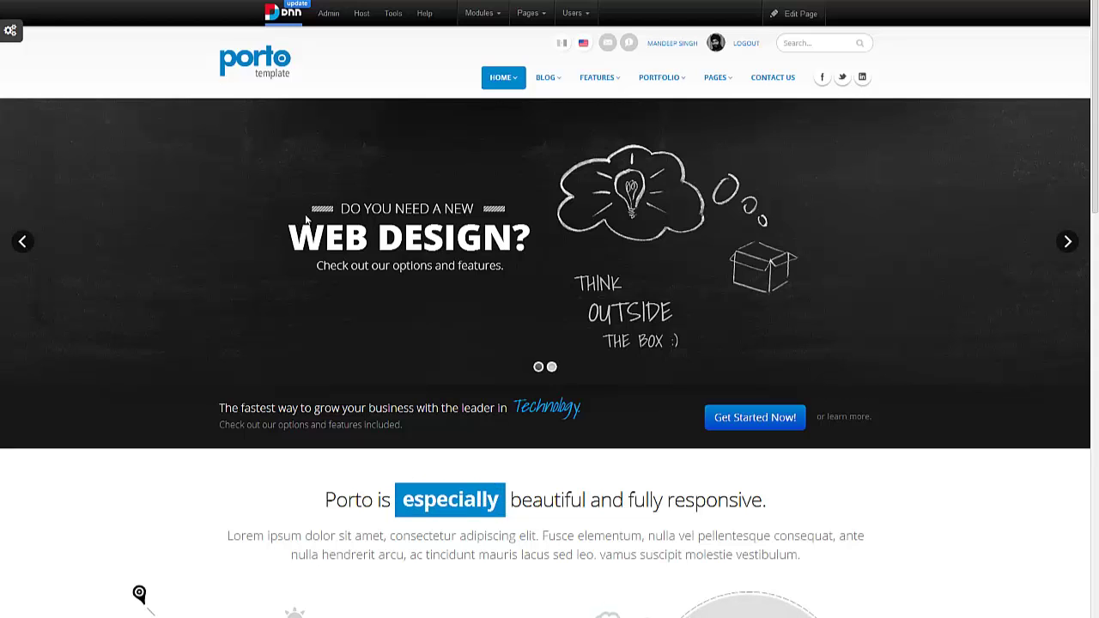
Examine the Porto home page from its navigation and banner down to the footer
mouse_move(624, 82)
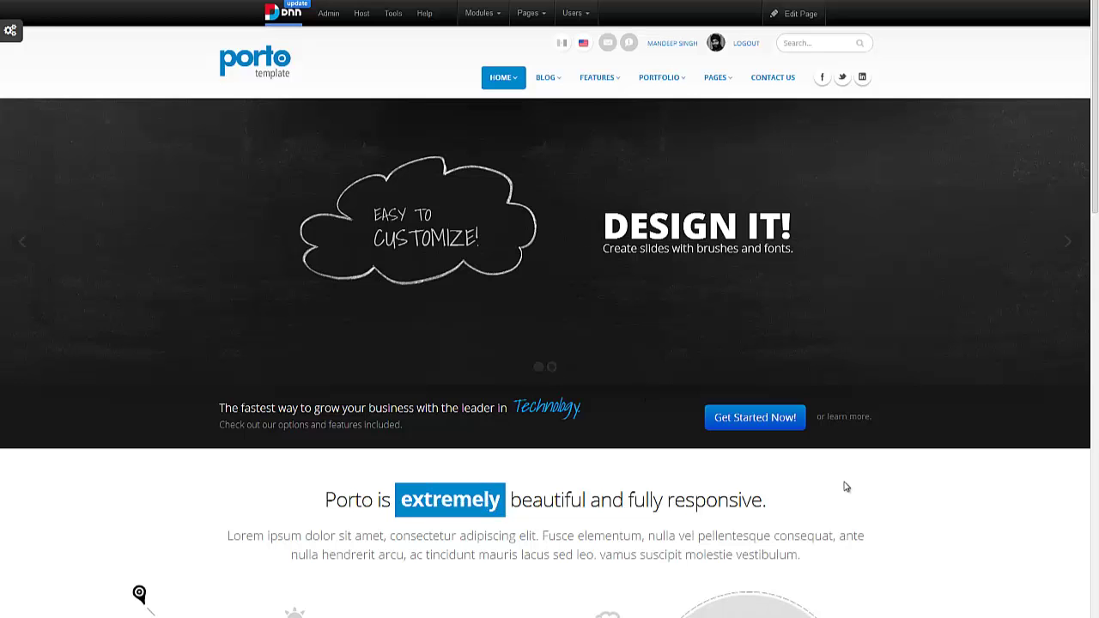
scroll(829, 538, "down", 3)
scroll(820, 456, "down", 4)
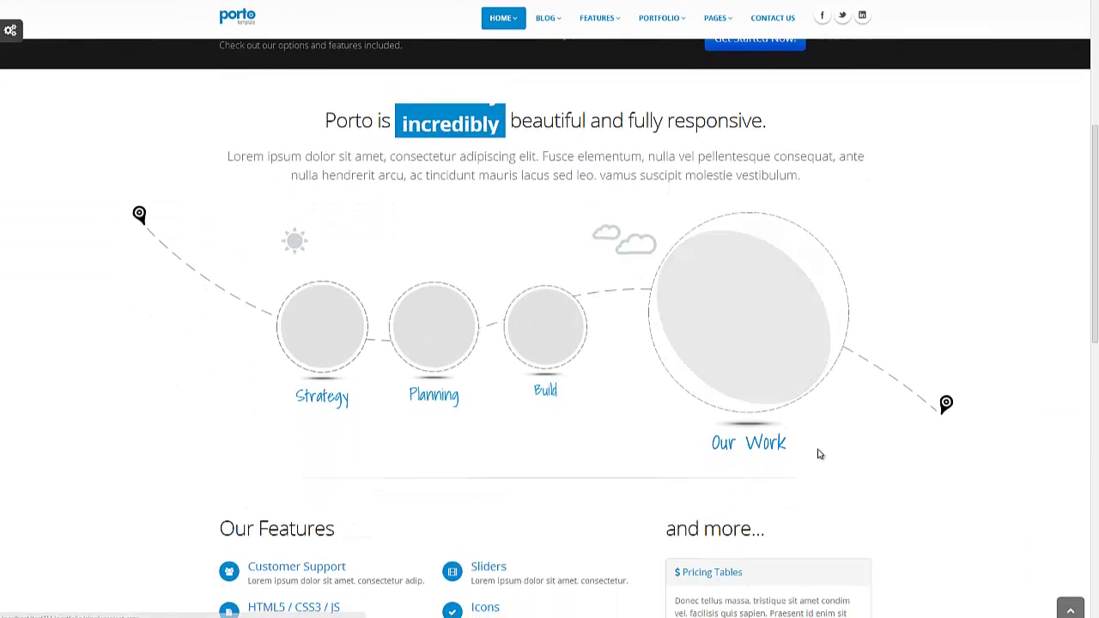
scroll(820, 455, "down", 2)
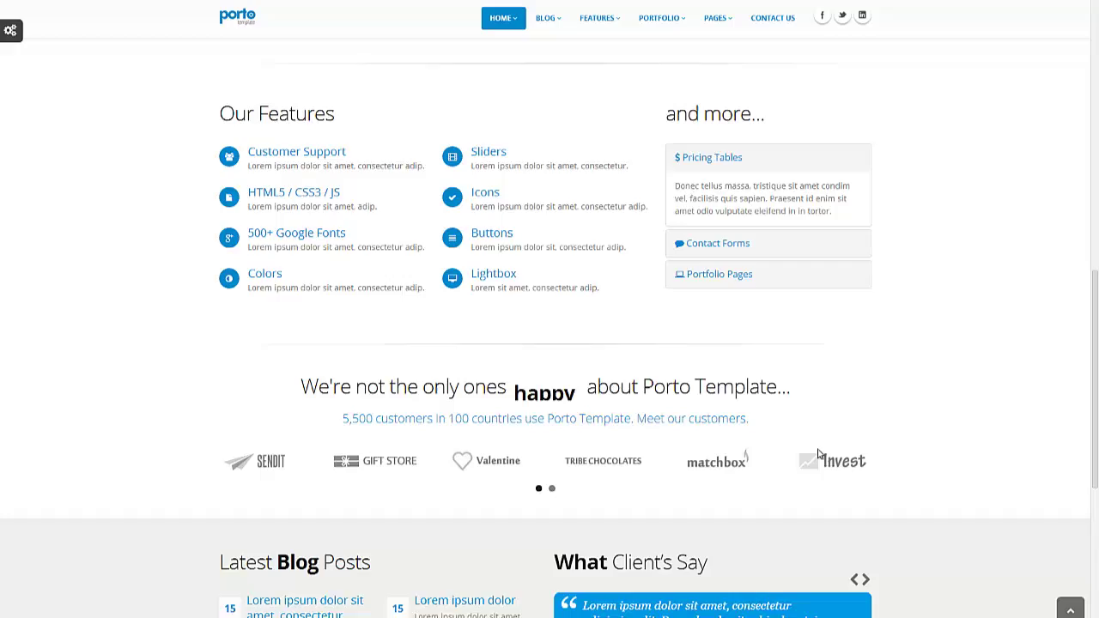
scroll(820, 455, "down", 4)
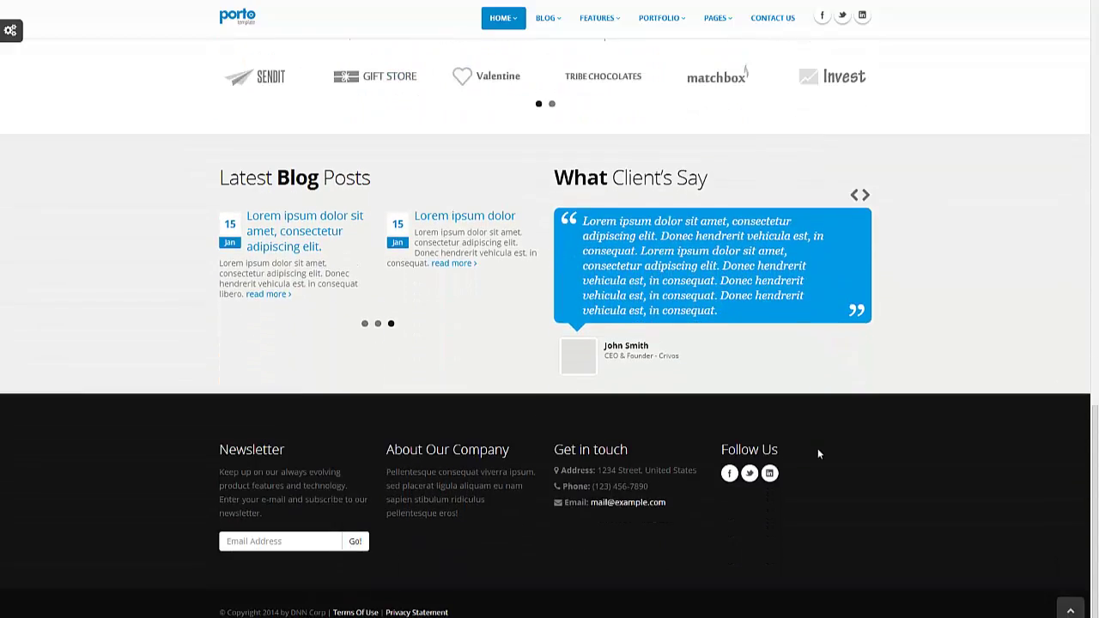
scroll(820, 454, "up", 10)
scroll(820, 456, "up", 2)
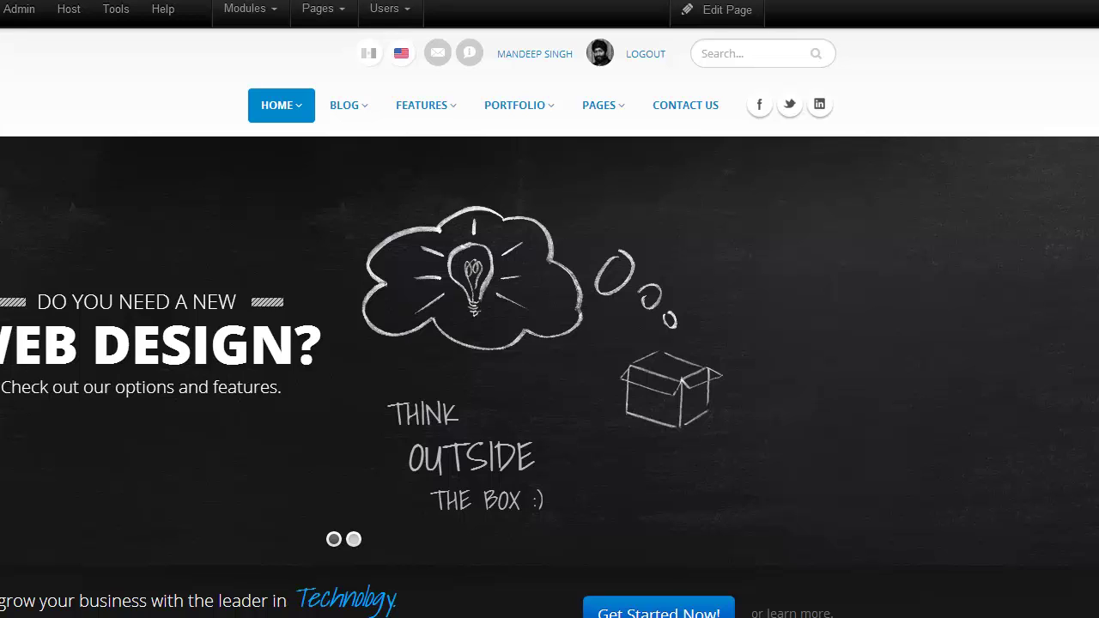
Put the Home page into edit mode and look over the edit controls on its modules
mouse_move(706, 10)
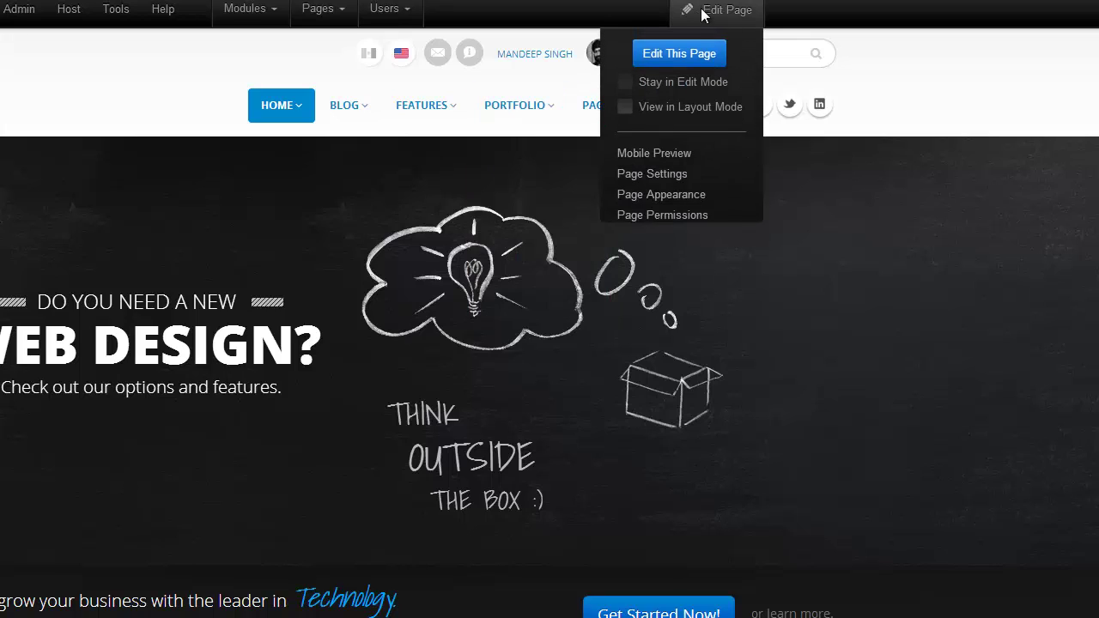
left_click(695, 60)
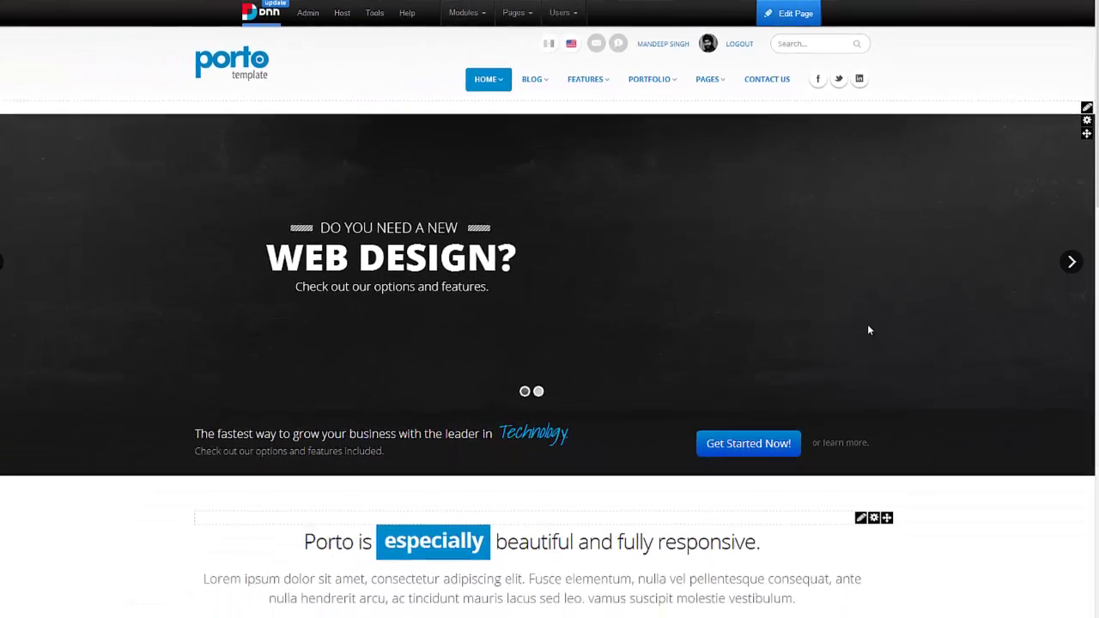
scroll(868, 329, "down", 3)
scroll(1049, 393, "up", 3)
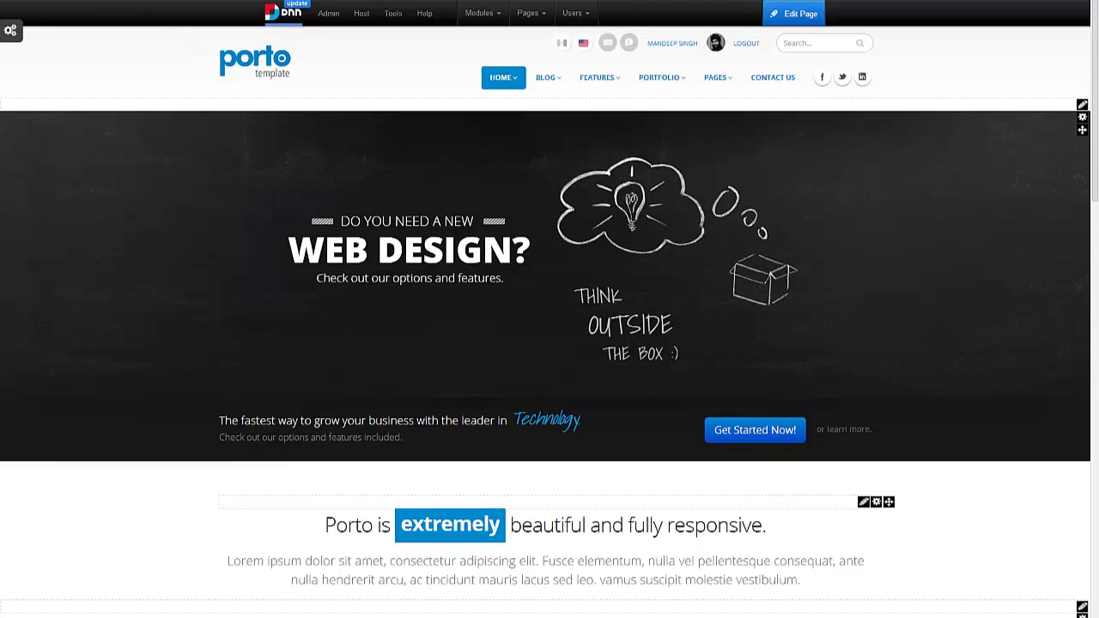
Load the site through localhost and request an activation key for the Porto skin's Standard Edition
type("localhost")
key("Return")
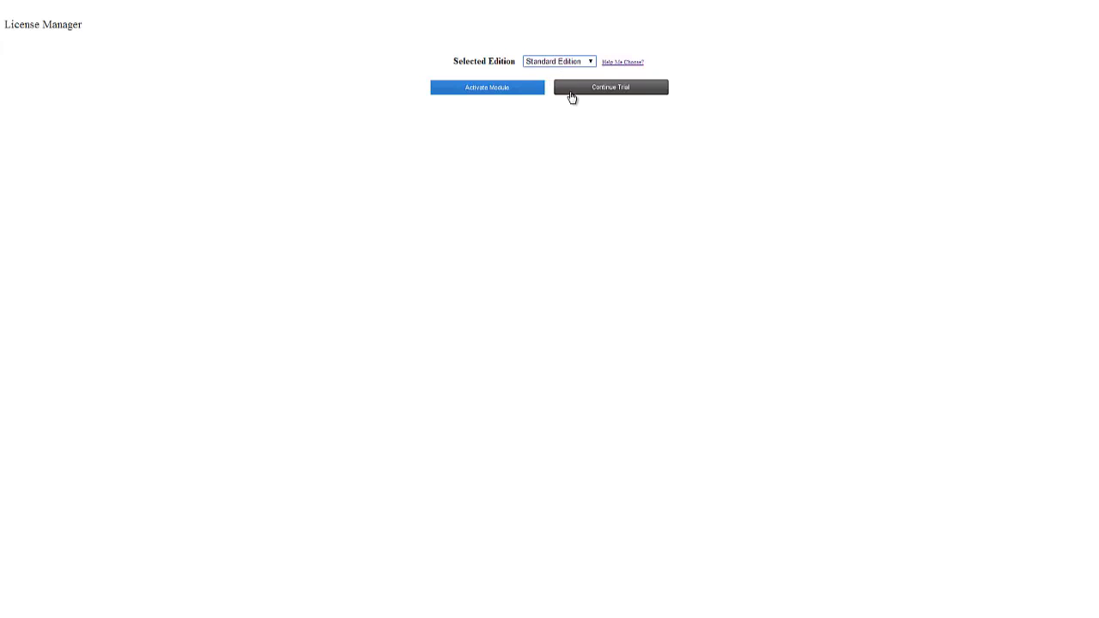
left_click(611, 88)
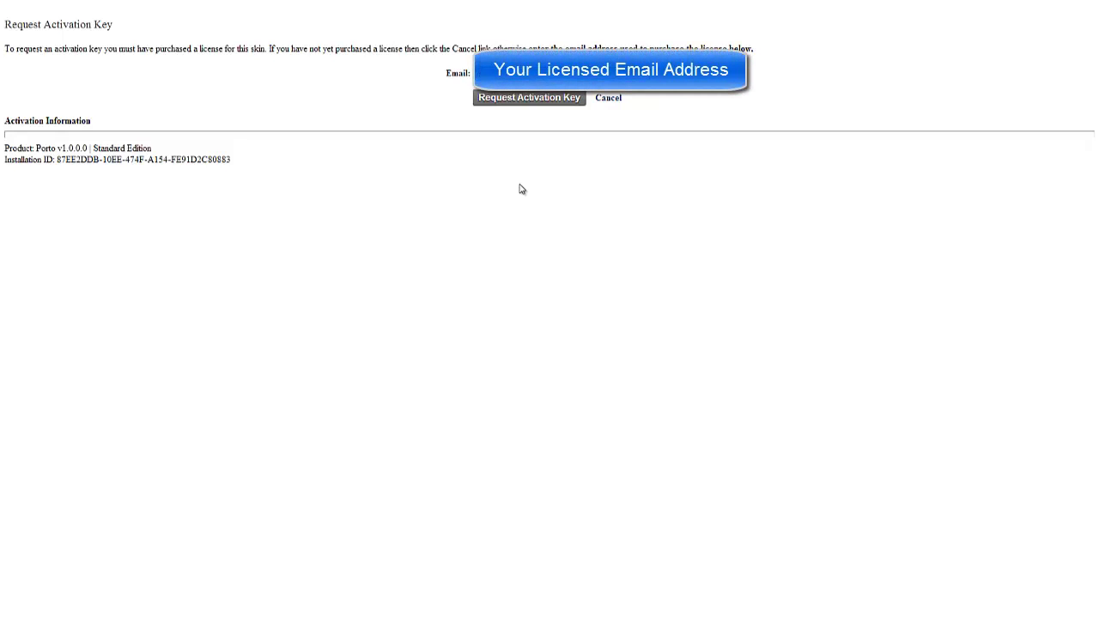
left_click(532, 101)
left_click(601, 76)
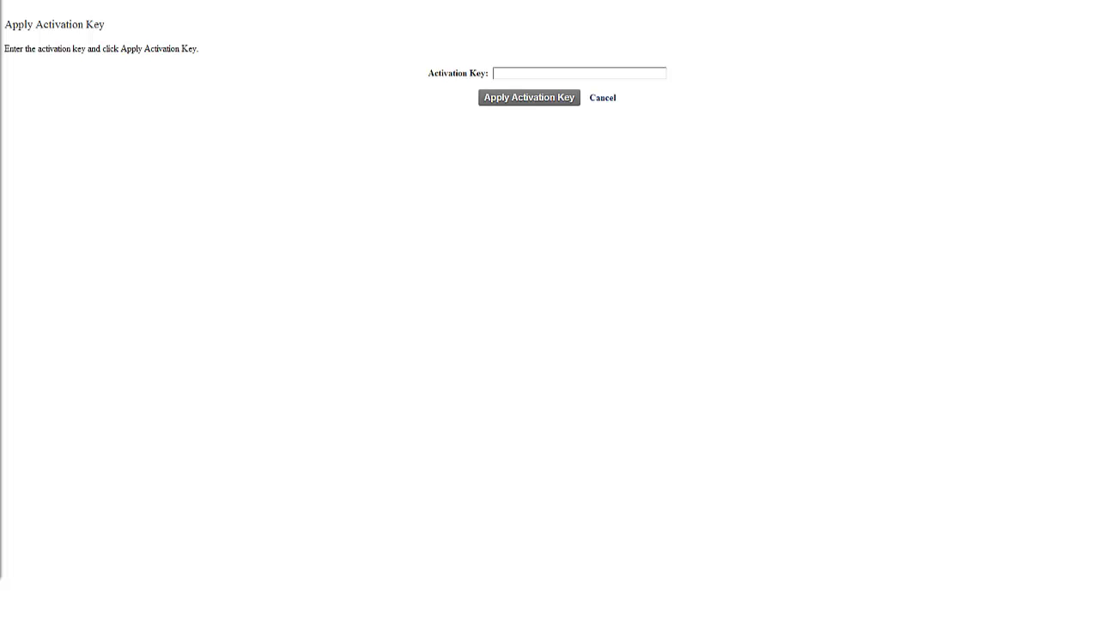
Paste the activation key into the Activation Key field, apply it, and look through the site's page navigation
right_click(551, 73)
left_click(576, 138)
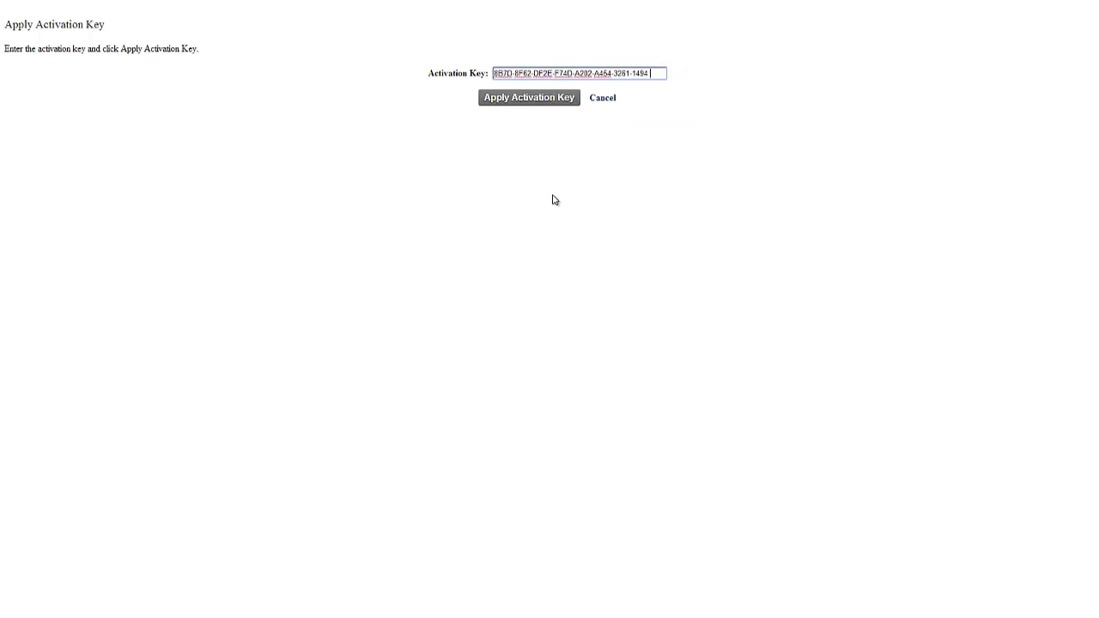
left_click(530, 101)
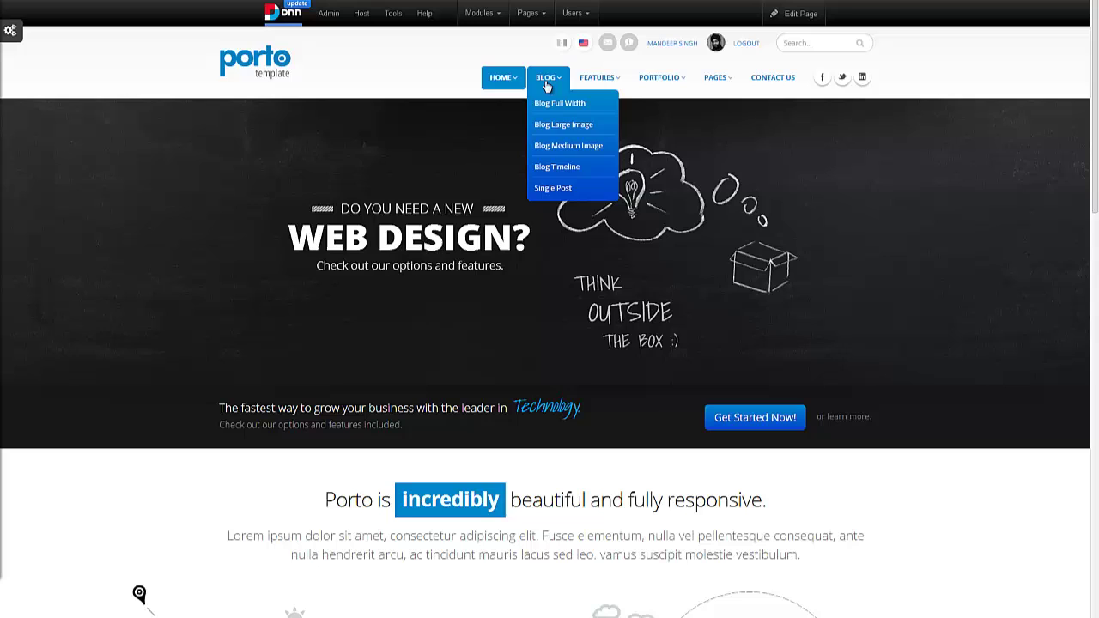
mouse_move(734, 87)
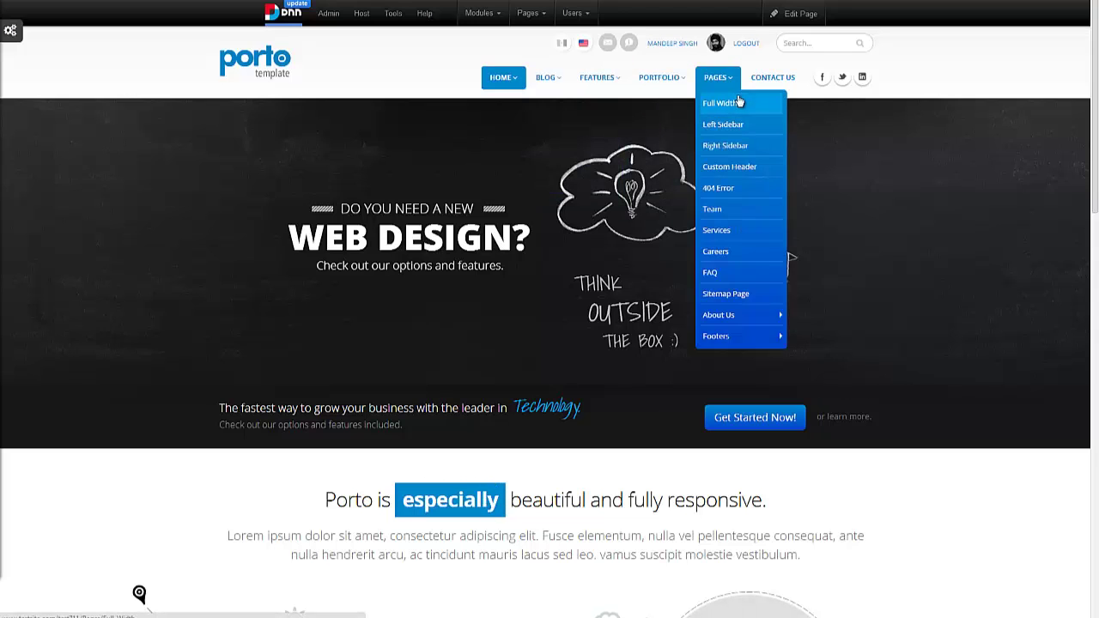